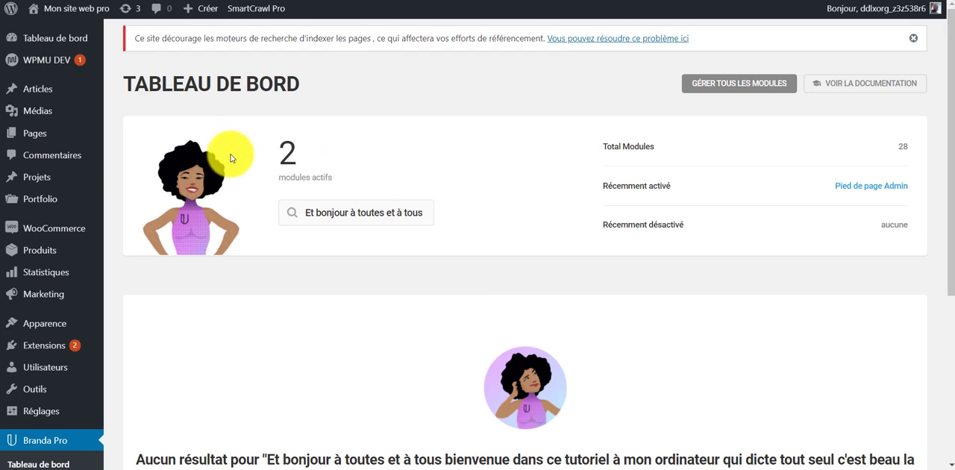
Examine the Branda Pro dashboard's module search result area and the plugin's submenu entries.
{"action": "scroll", "coordinate": [102, 173], "scroll_direction": "down", "scroll_amount": 1}
{"action": "scroll", "coordinate": [102, 172], "scroll_direction": "down", "scroll_amount": 2}
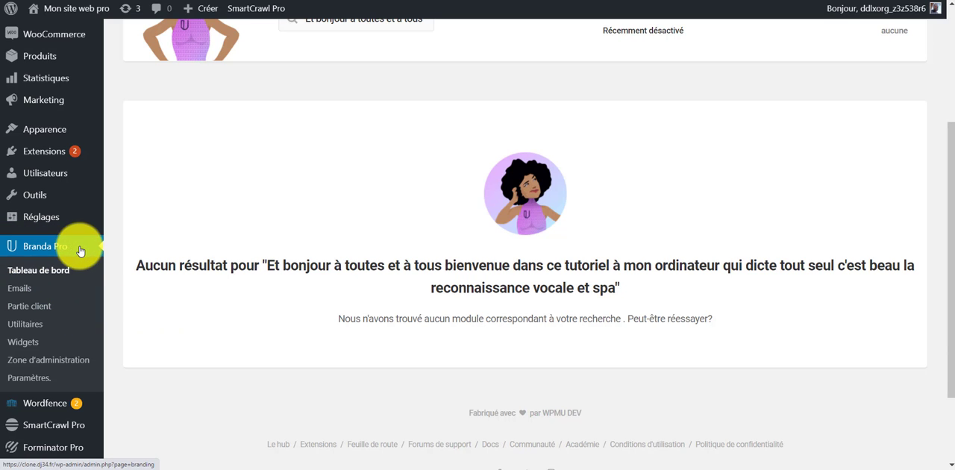
{"action": "scroll", "coordinate": [227, 314], "scroll_direction": "down", "scroll_amount": 2}
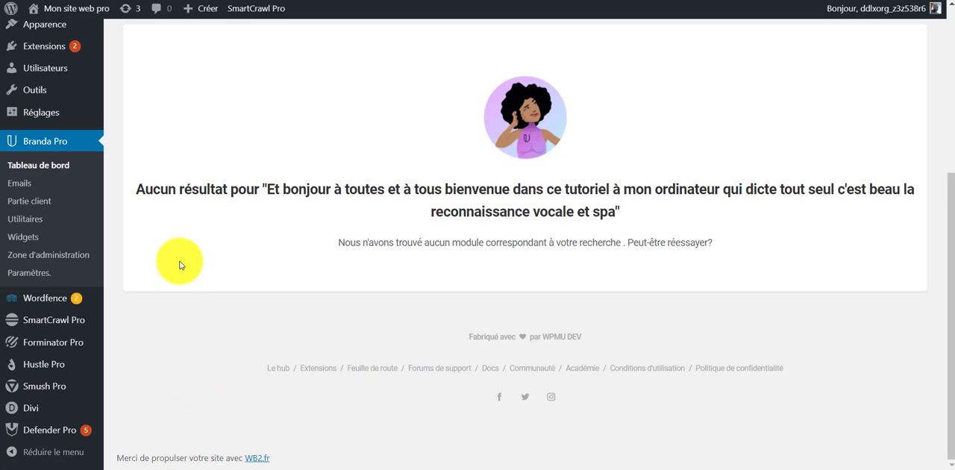
{"action": "scroll", "coordinate": [177, 276], "scroll_direction": "up", "scroll_amount": 2}
{"action": "scroll", "coordinate": [161, 317], "scroll_direction": "down", "scroll_amount": 4}
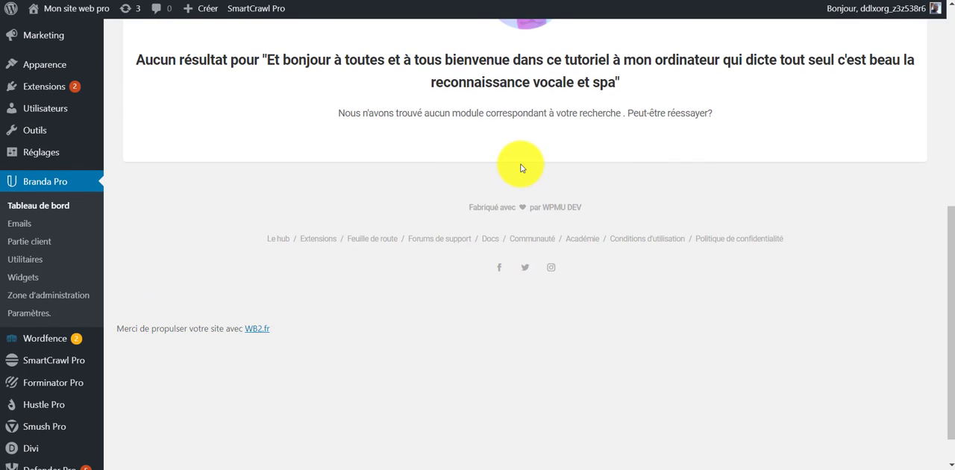
{"action": "scroll", "coordinate": [522, 194], "scroll_direction": "up", "scroll_amount": 2}
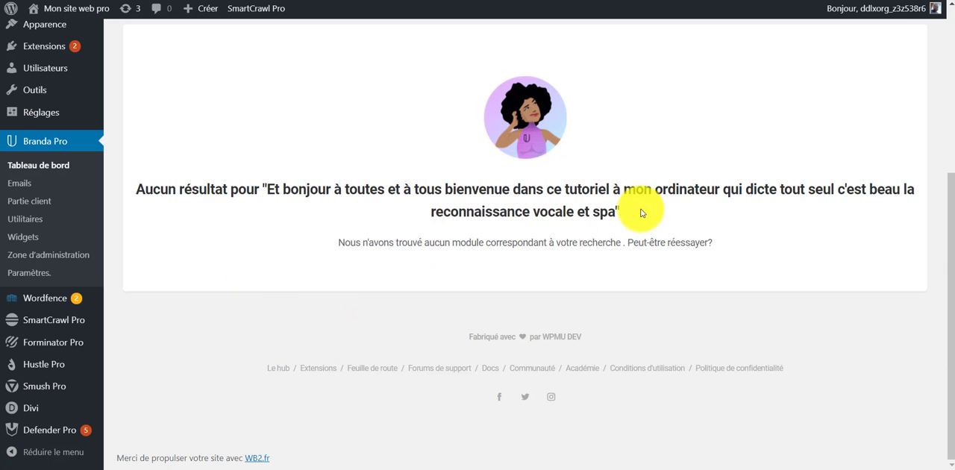
{"action": "left_click_drag", "start_coordinate": [641, 214], "coordinate": [122, 187]}
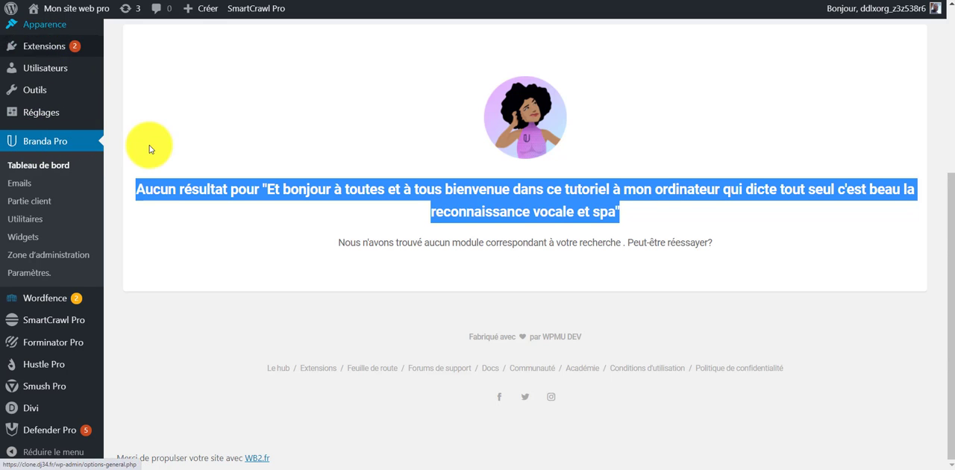
{"action": "scroll", "coordinate": [90, 97], "scroll_direction": "up", "scroll_amount": 5}
{"action": "scroll", "coordinate": [127, 202], "scroll_direction": "down", "scroll_amount": 5}
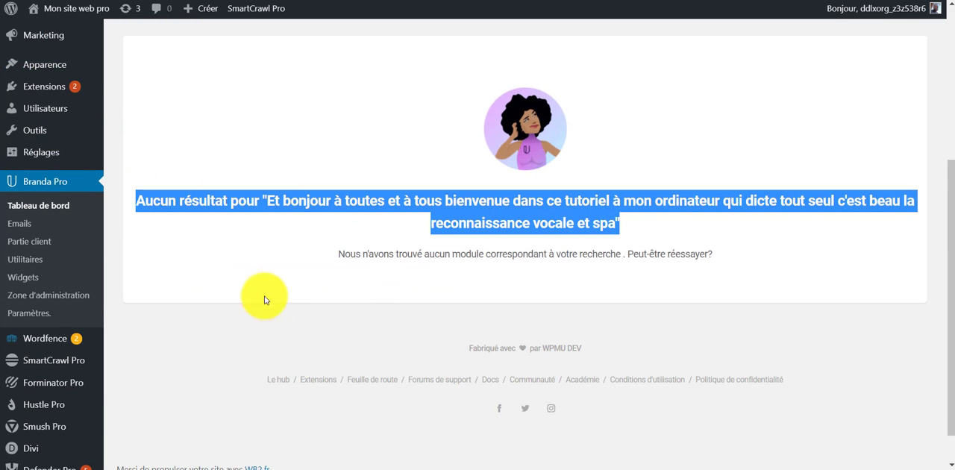
Reload the Branda Pro dashboard to clear the module search and show the module lists.
{"action": "left_click", "coordinate": [45, 189]}
{"action": "scroll", "coordinate": [489, 310], "scroll_direction": "up", "scroll_amount": 3}
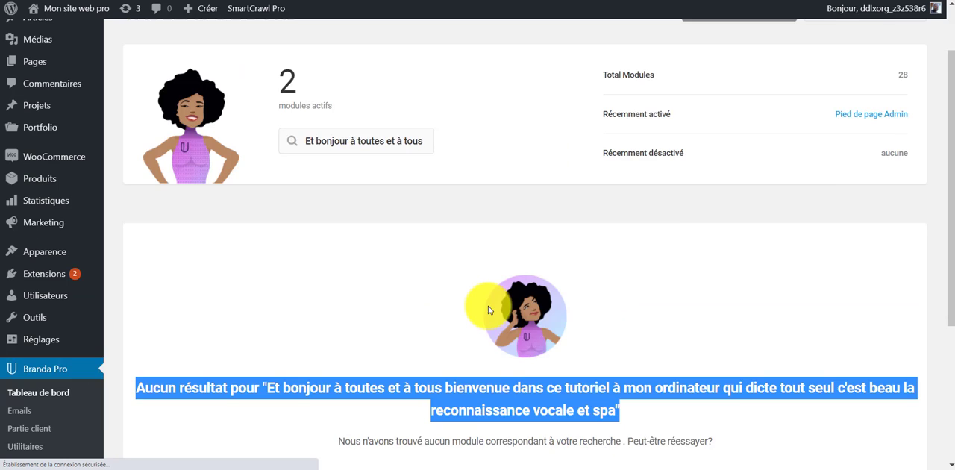
{"action": "scroll", "coordinate": [488, 311], "scroll_direction": "up", "scroll_amount": 2}
{"action": "scroll", "coordinate": [53, 396], "scroll_direction": "down", "scroll_amount": 5}
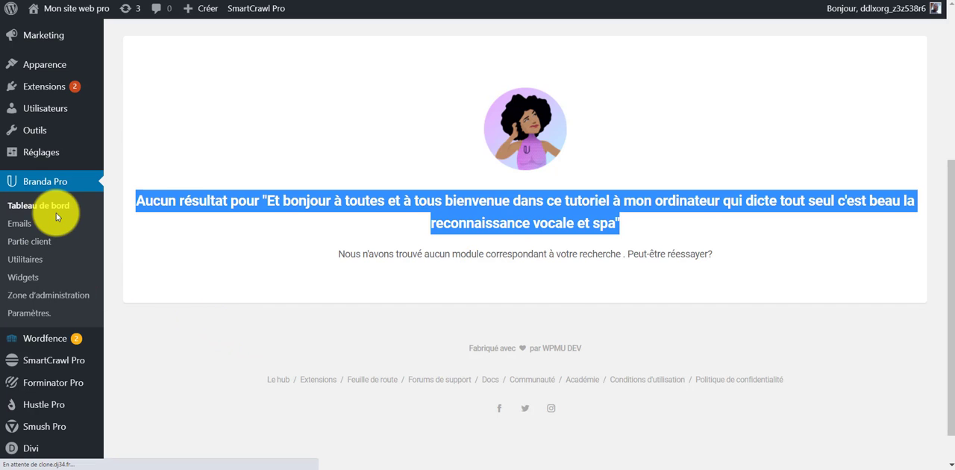
{"action": "scroll", "coordinate": [445, 232], "scroll_direction": "down", "scroll_amount": 3}
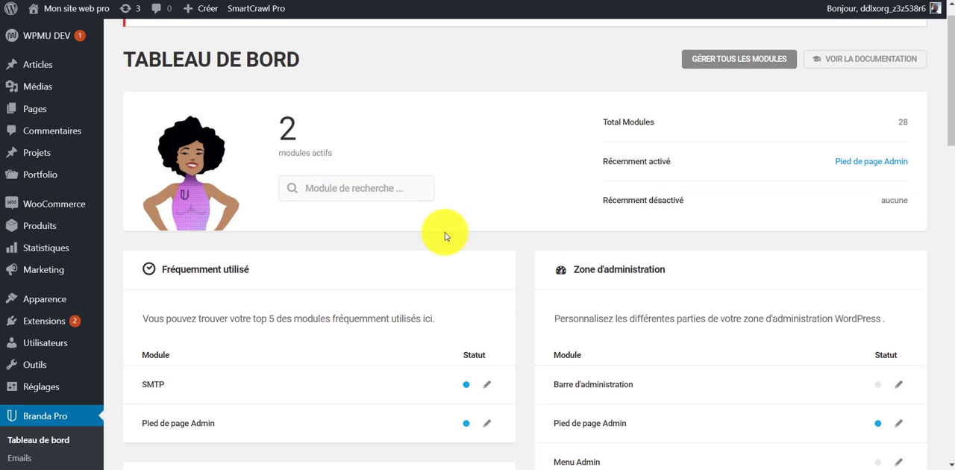
Open the CSS personnalisé module from the Zone d'administration list and activate it.
{"action": "scroll", "coordinate": [650, 202], "scroll_direction": "down", "scroll_amount": 3}
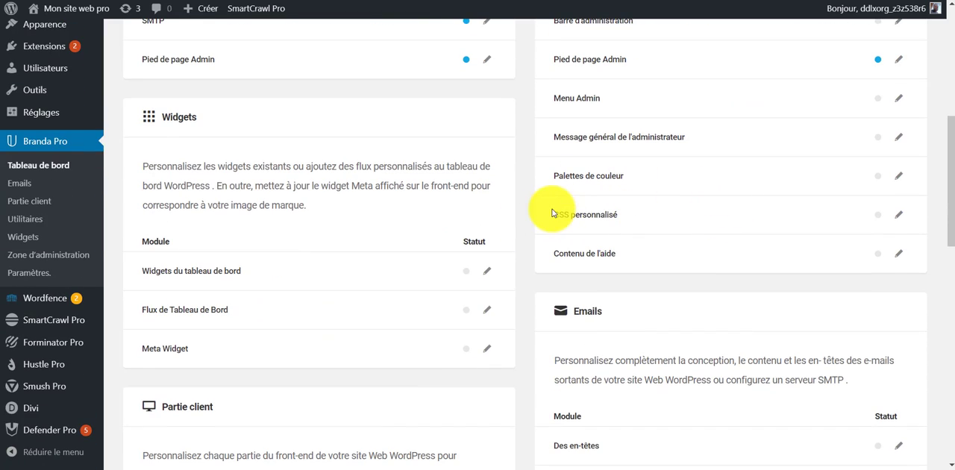
{"action": "left_click_drag", "start_coordinate": [550, 213], "coordinate": [639, 218]}
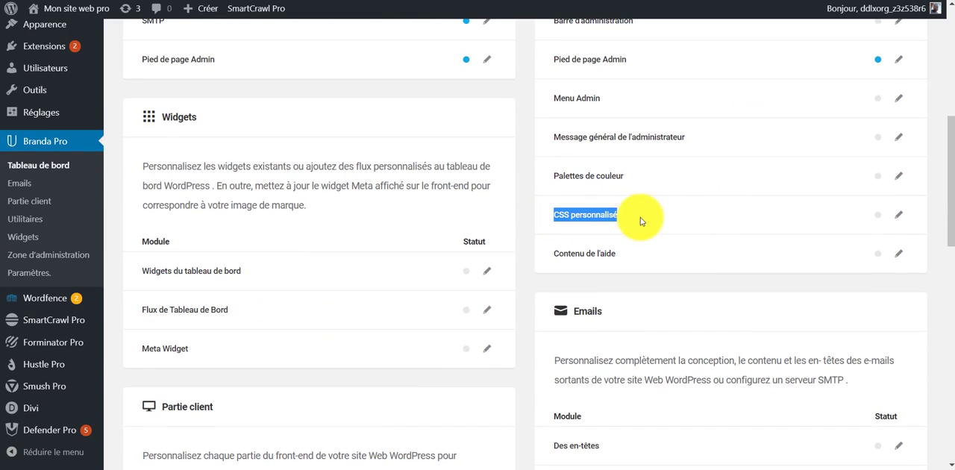
{"action": "left_click", "coordinate": [901, 218]}
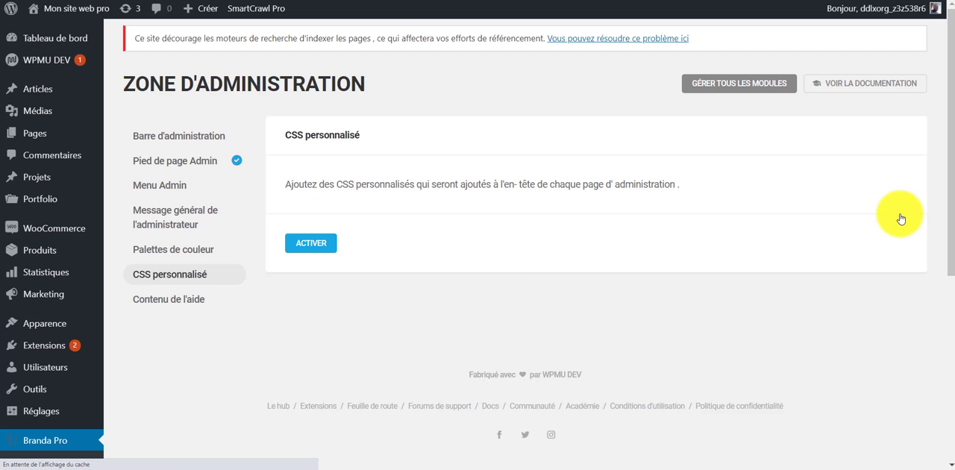
{"action": "left_click", "coordinate": [310, 243]}
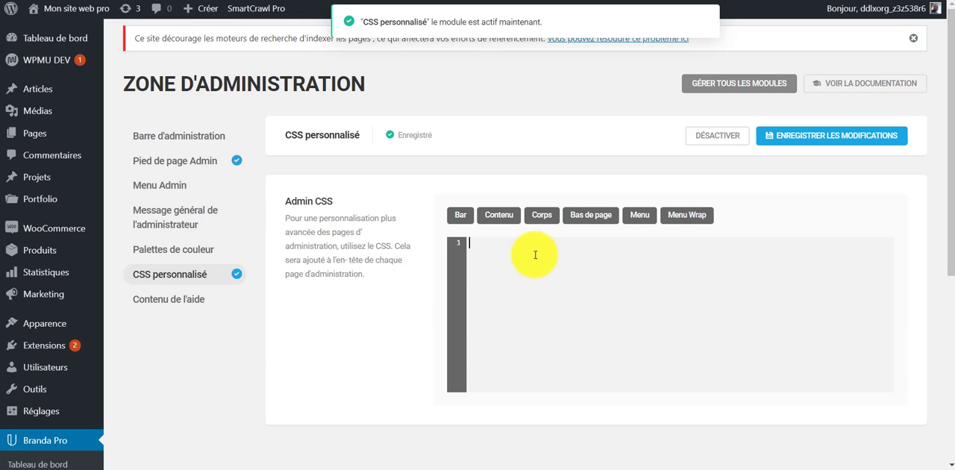
{"action": "left_click", "coordinate": [505, 284]}
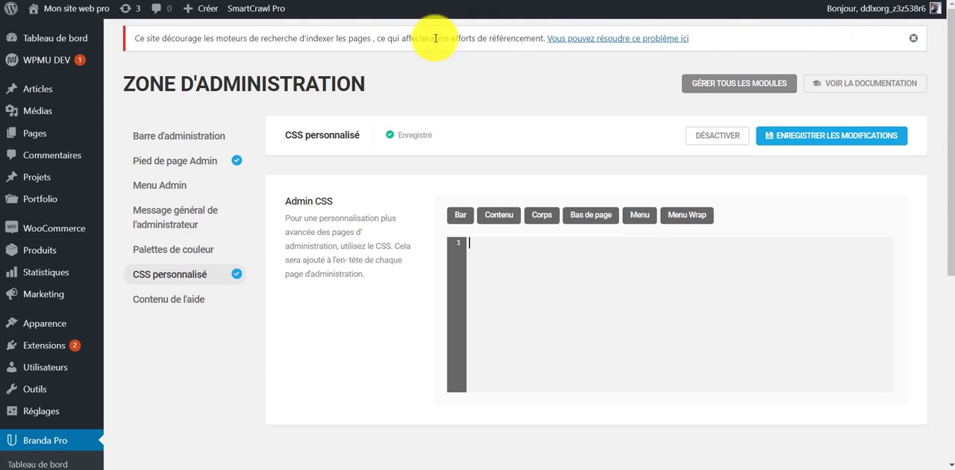
Open the browser's developer tools and inspect the paragraph of the search-engine indexing notice above the page title.
{"action": "left_click_drag", "start_coordinate": [138, 42], "coordinate": [518, 39]}
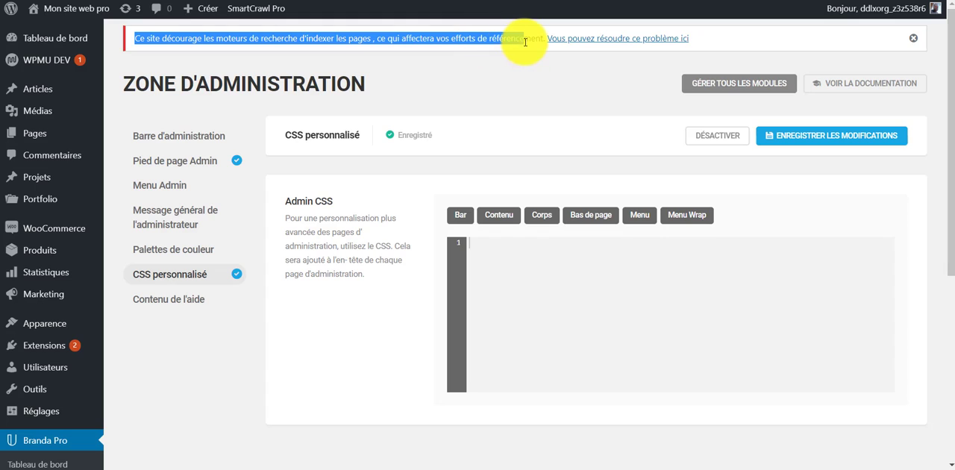
{"action": "left_click", "coordinate": [501, 105]}
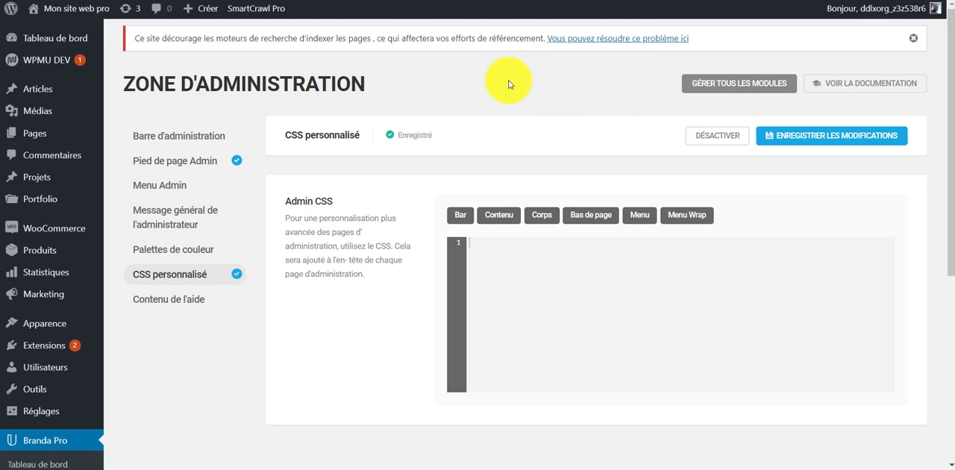
{"action": "key", "text": "ctrl+shift+i"}
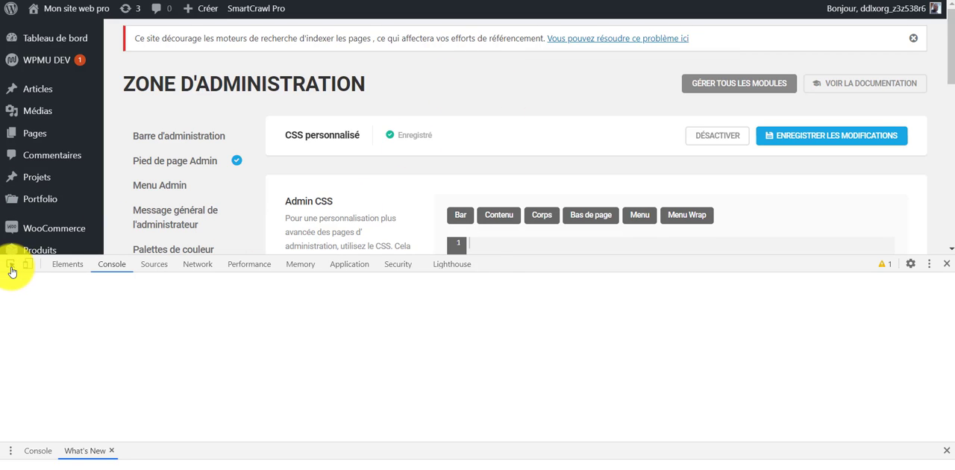
{"action": "left_click", "coordinate": [10, 265]}
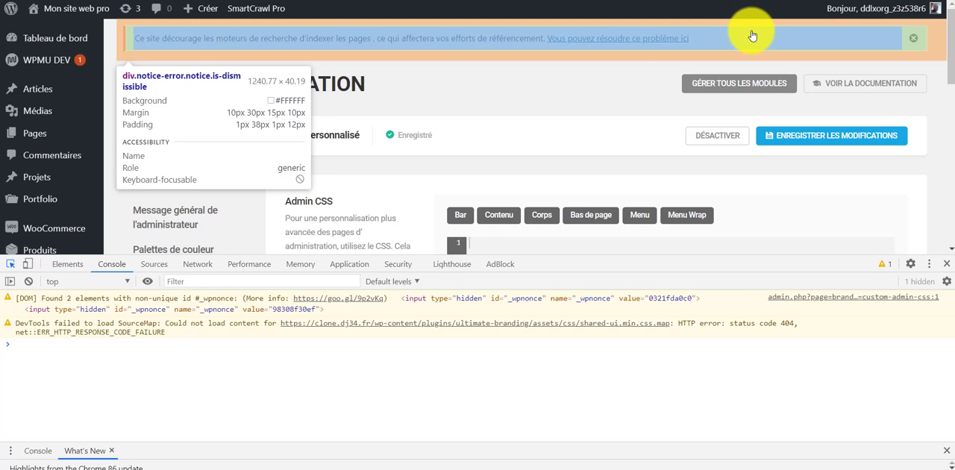
{"action": "left_click", "coordinate": [752, 36]}
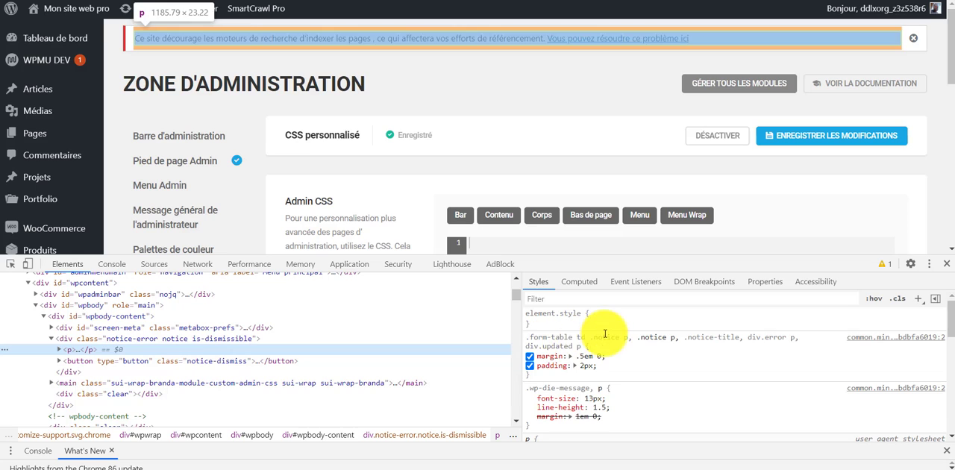
Add display: none to the .notice p style rule of the inspected paragraph.
{"action": "left_click", "coordinate": [614, 371]}
{"action": "type", "text": "di"}
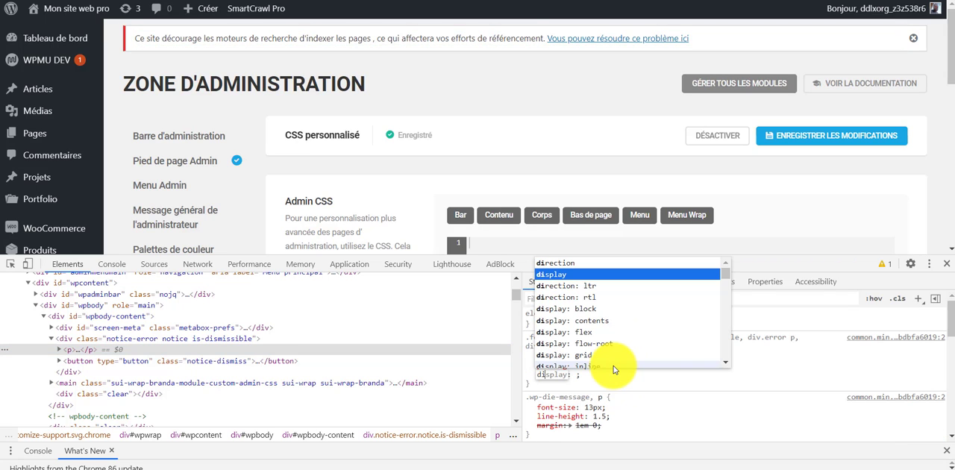
{"action": "key", "text": "Return"}
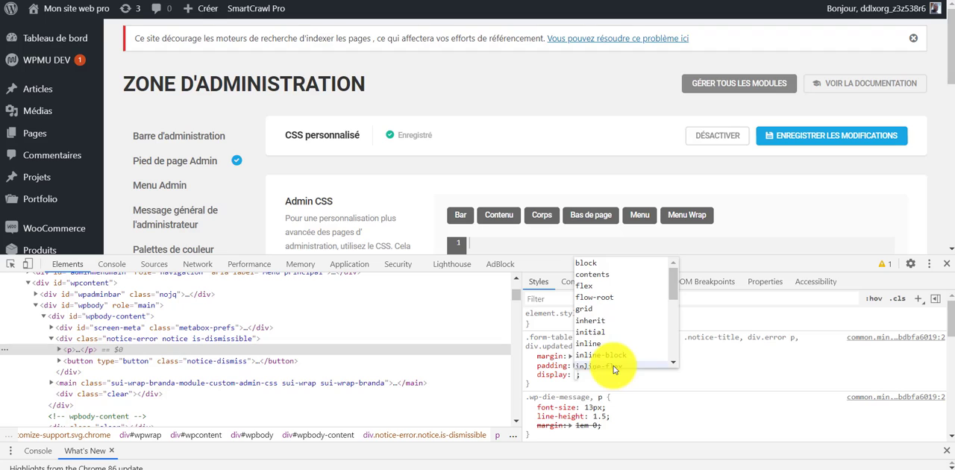
{"action": "type", "text": "none"}
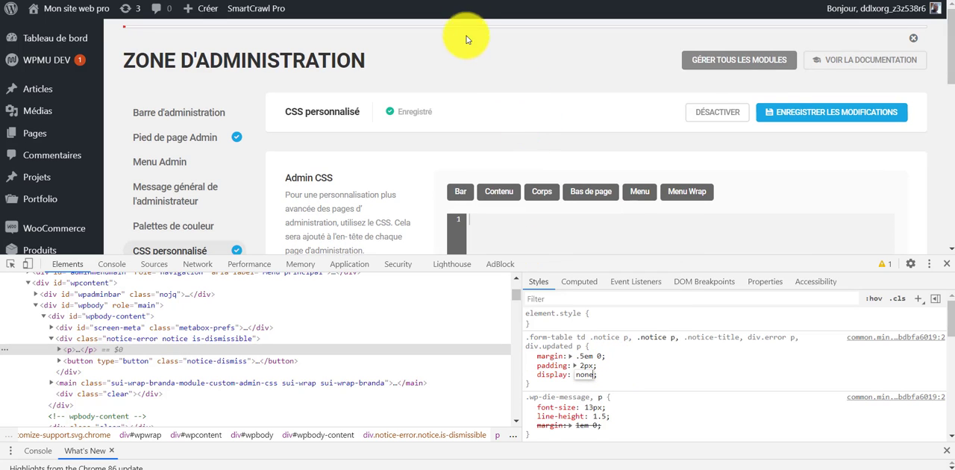
{"action": "left_click", "coordinate": [620, 430]}
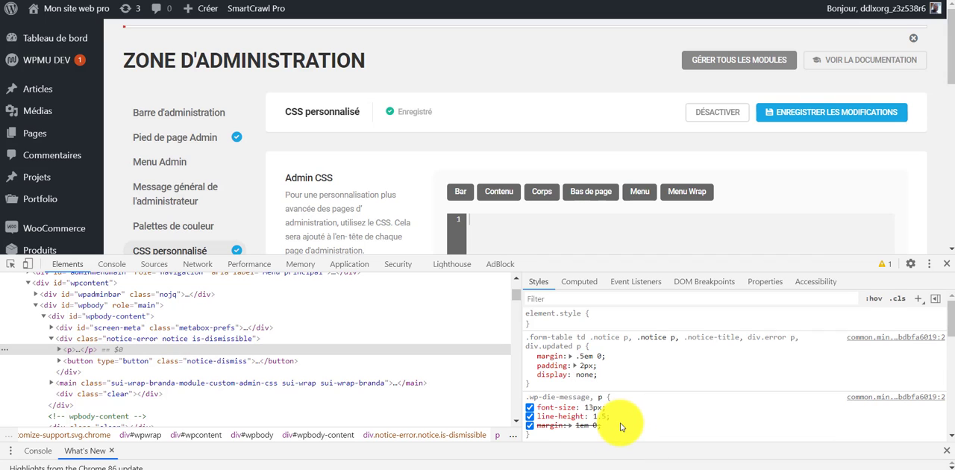
Add display: none to the .wp-die-message, p style rule as well.
{"action": "left_click", "coordinate": [617, 434]}
{"action": "type", "text": "di"}
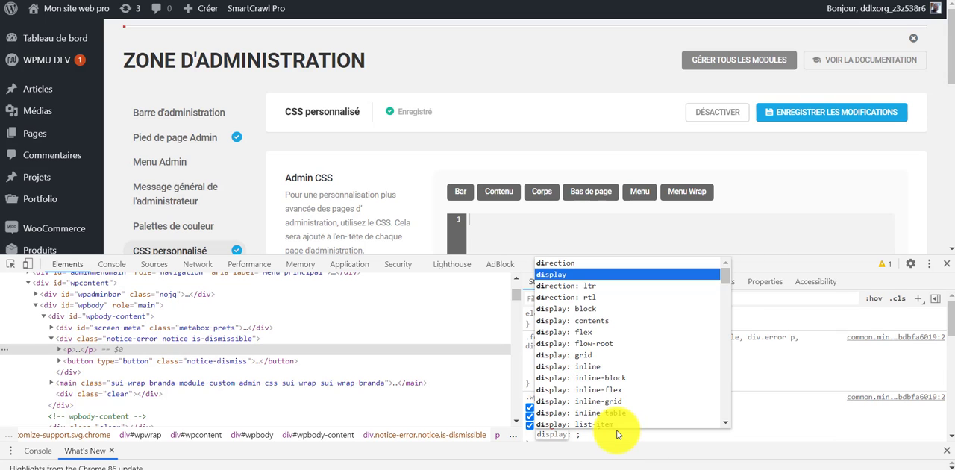
{"action": "key", "text": "Tab"}
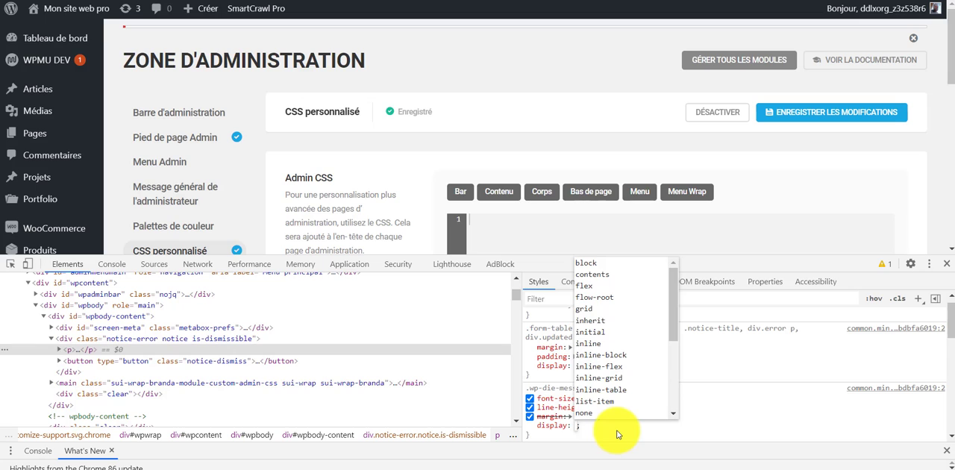
{"action": "type", "text": "none"}
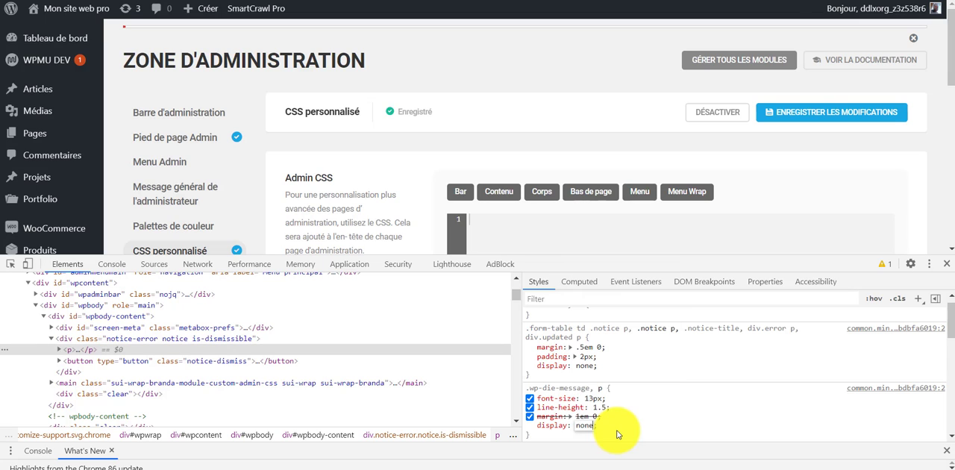
{"action": "left_click", "coordinate": [501, 105]}
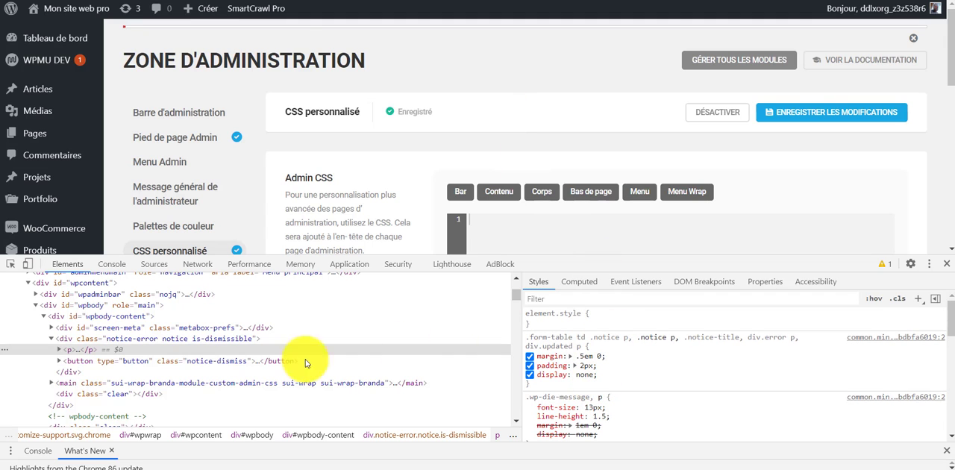
Select the parent div with class notice-error notice is-dismissible and add display: none to its .notice-error, div.error rule.
{"action": "left_click", "coordinate": [74, 339]}
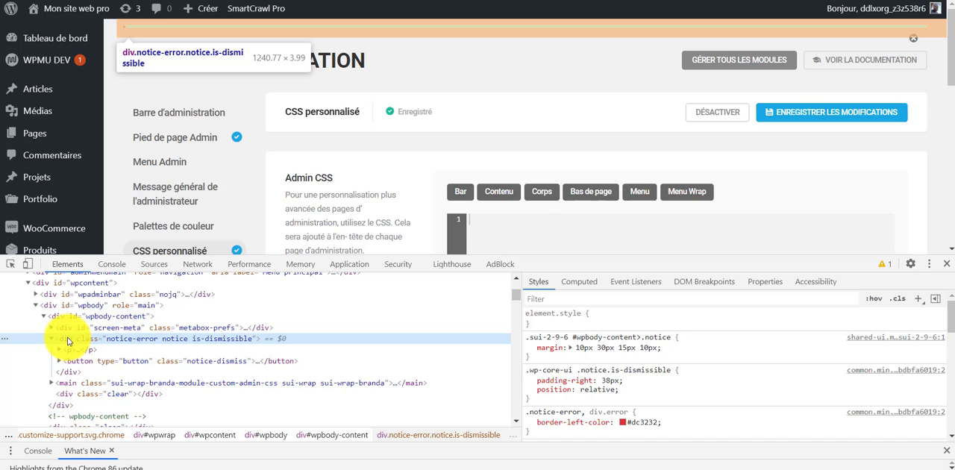
{"action": "scroll", "coordinate": [660, 384], "scroll_direction": "down", "scroll_amount": 4}
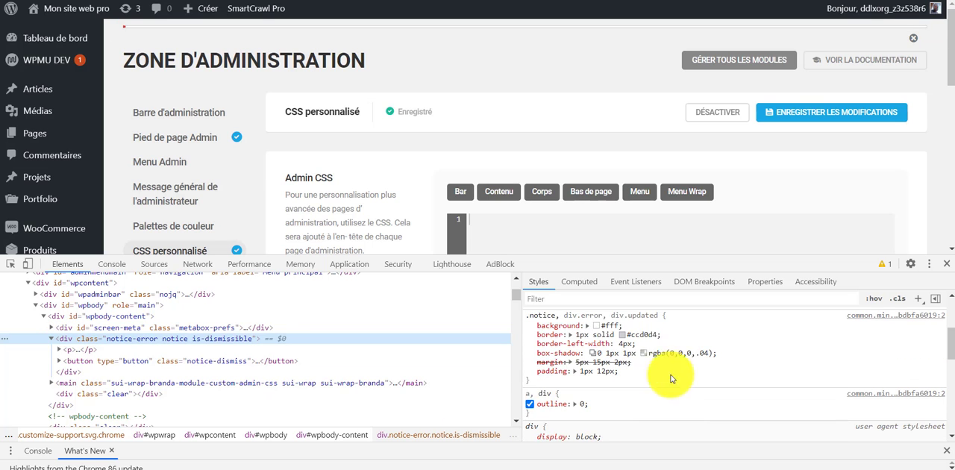
{"action": "scroll", "coordinate": [671, 379], "scroll_direction": "up", "scroll_amount": 4}
{"action": "left_click", "coordinate": [673, 422]}
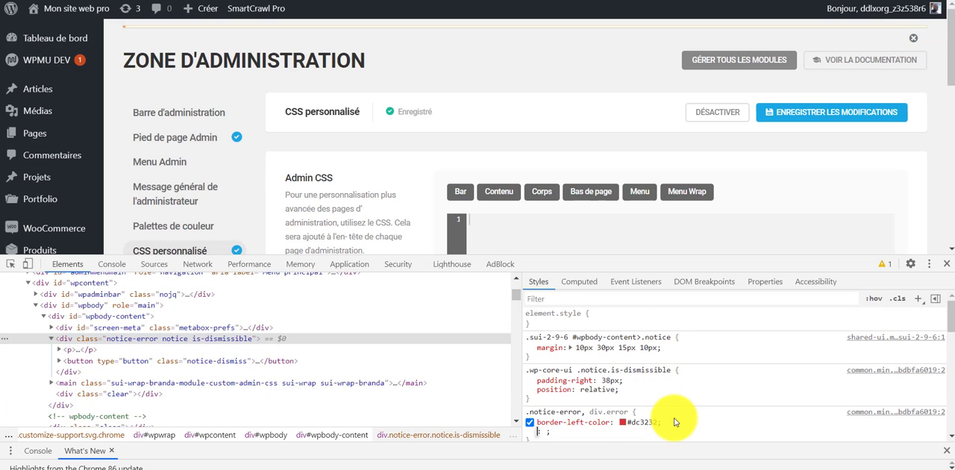
{"action": "type", "text": "dip"}
{"action": "key", "text": "BackSpace"}
{"action": "key", "text": "Return"}
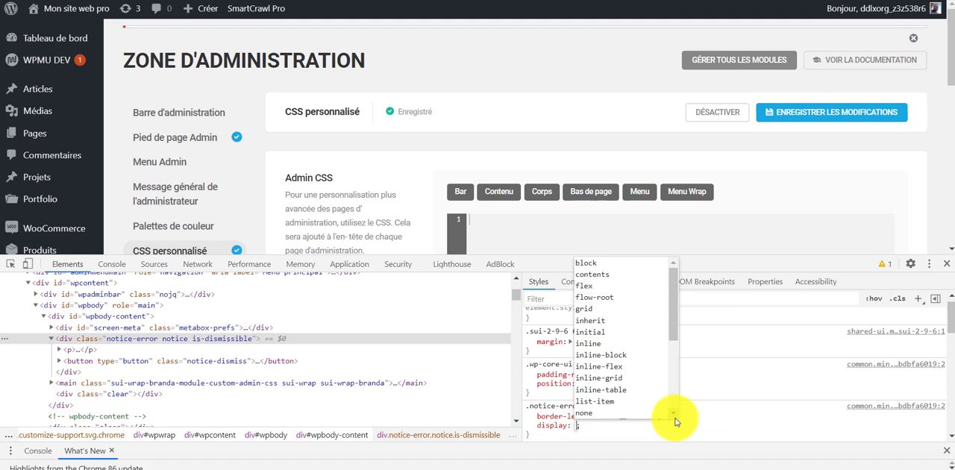
{"action": "type", "text": "none"}
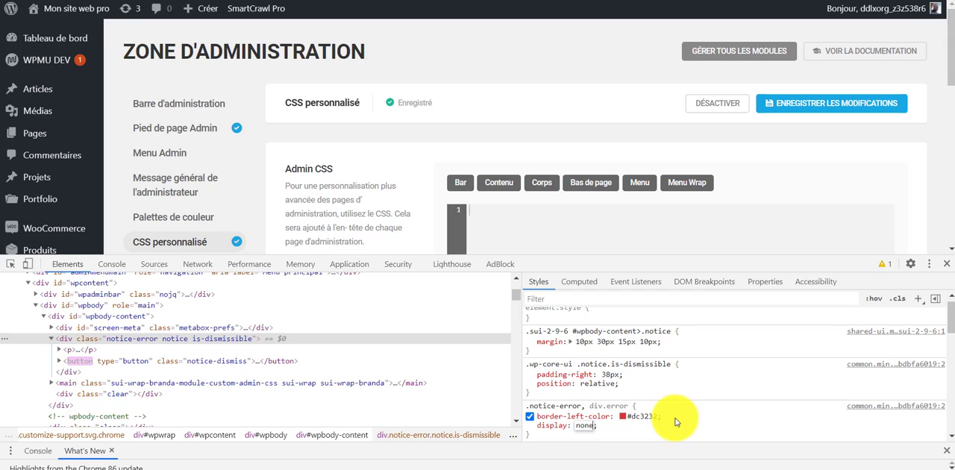
{"action": "left_click", "coordinate": [636, 427]}
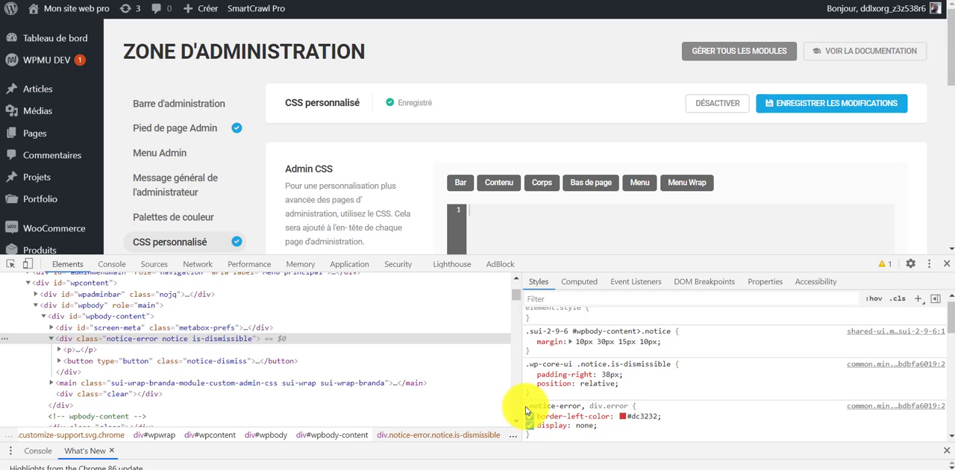
Copy the complete .notice-error, div.error rule with its display: none line for use in the Admin CSS editor.
{"action": "left_click_drag", "start_coordinate": [526, 407], "coordinate": [589, 420]}
{"action": "right_click", "coordinate": [589, 420]}
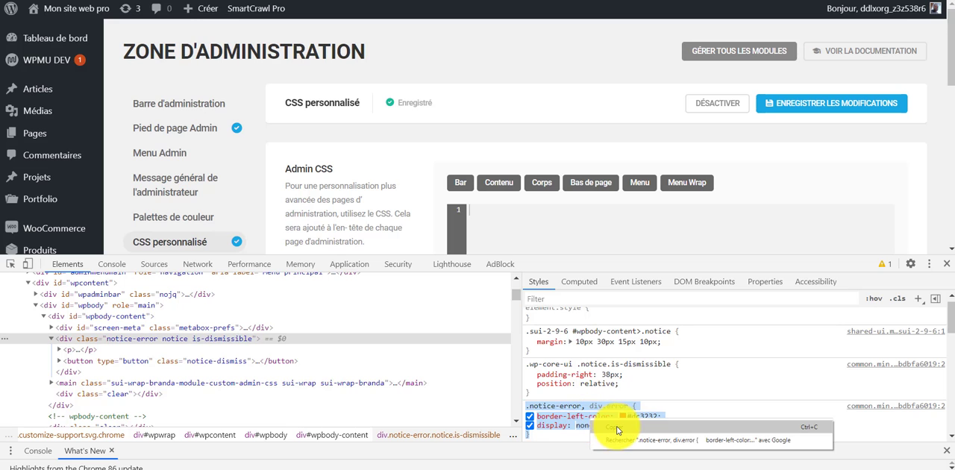
{"action": "left_click", "coordinate": [616, 426]}
{"action": "scroll", "coordinate": [522, 190], "scroll_direction": "down", "scroll_amount": 1}
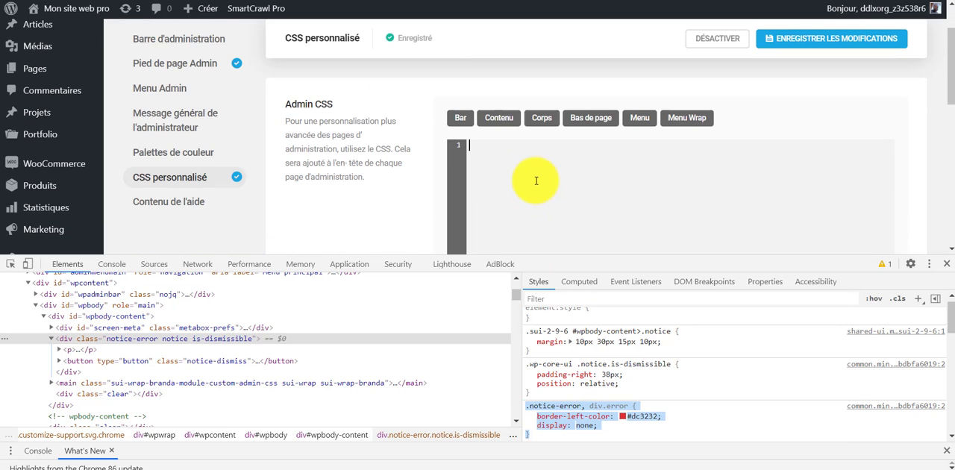
Paste the copied .notice-error, div.error rule into the Admin CSS editor, save the changes and close the developer tools.
{"action": "left_click", "coordinate": [536, 180]}
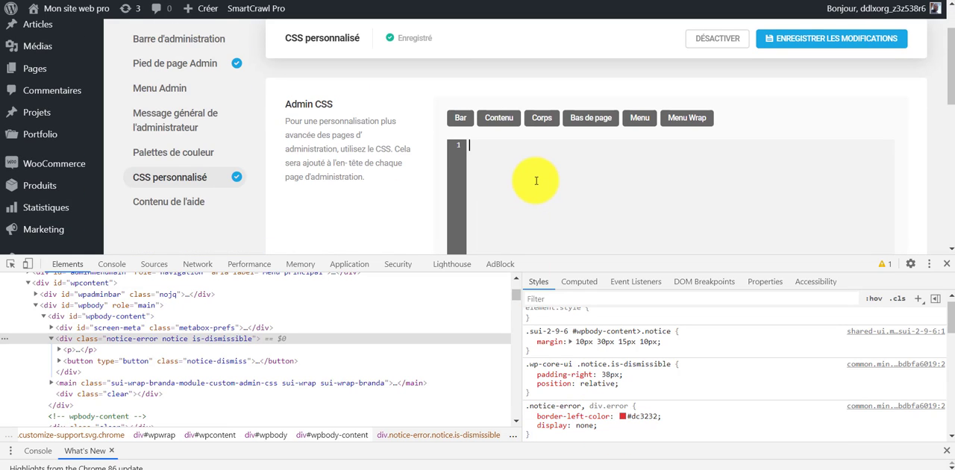
{"action": "key", "text": "ctrl+v"}
{"action": "scroll", "coordinate": [512, 186], "scroll_direction": "down", "scroll_amount": 2}
{"action": "scroll", "coordinate": [720, 162], "scroll_direction": "up", "scroll_amount": 1}
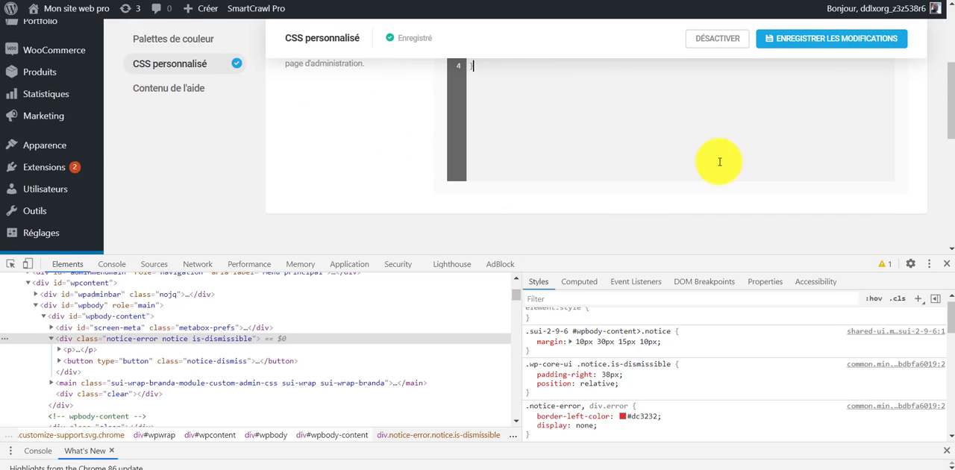
{"action": "scroll", "coordinate": [719, 162], "scroll_direction": "up", "scroll_amount": 2}
{"action": "left_click", "coordinate": [852, 38]}
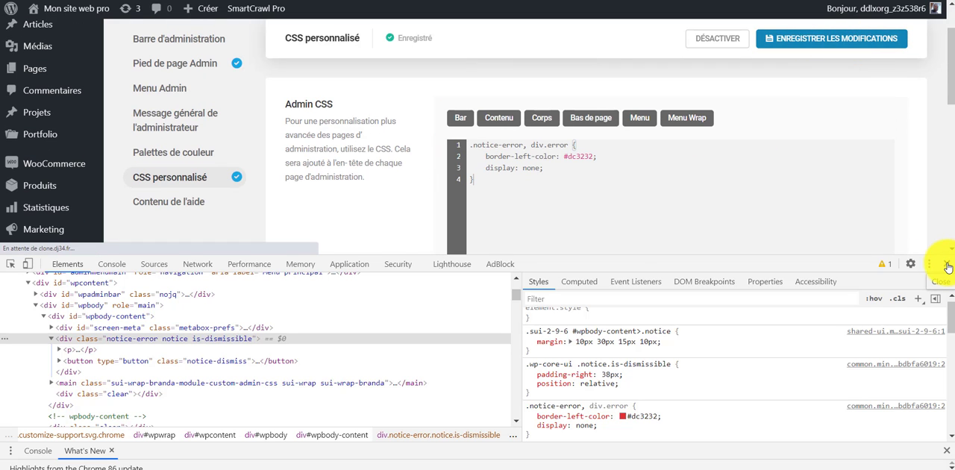
{"action": "left_click", "coordinate": [948, 267]}
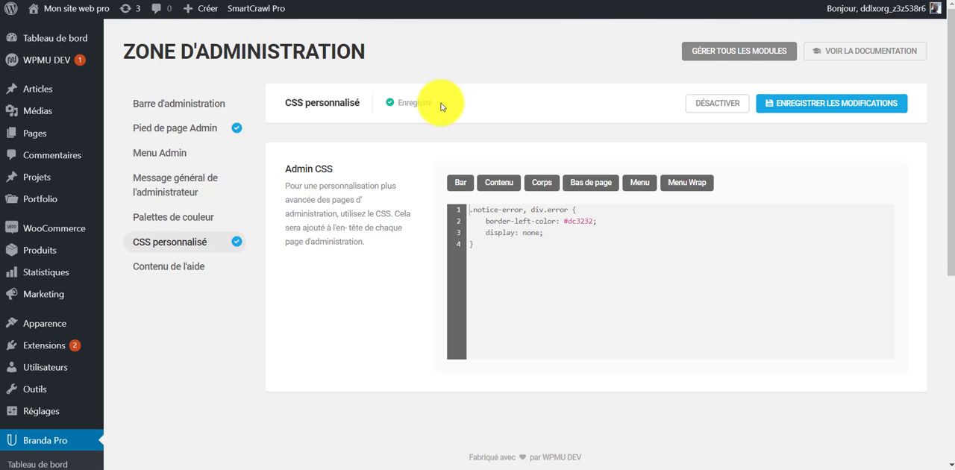
Save the Admin CSS with the notice rule deleted, and put the rule back into the editor.
{"action": "left_click_drag", "start_coordinate": [541, 262], "coordinate": [419, 204]}
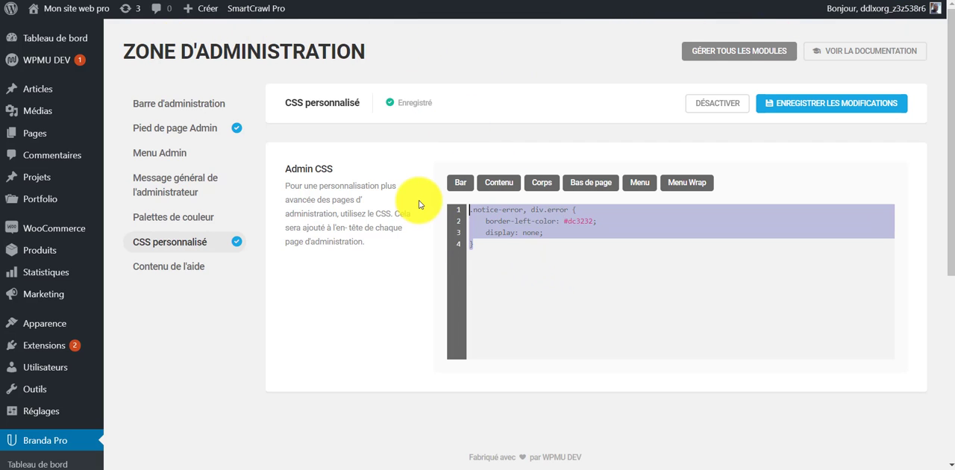
{"action": "key", "text": "Delete"}
{"action": "left_click", "coordinate": [842, 103]}
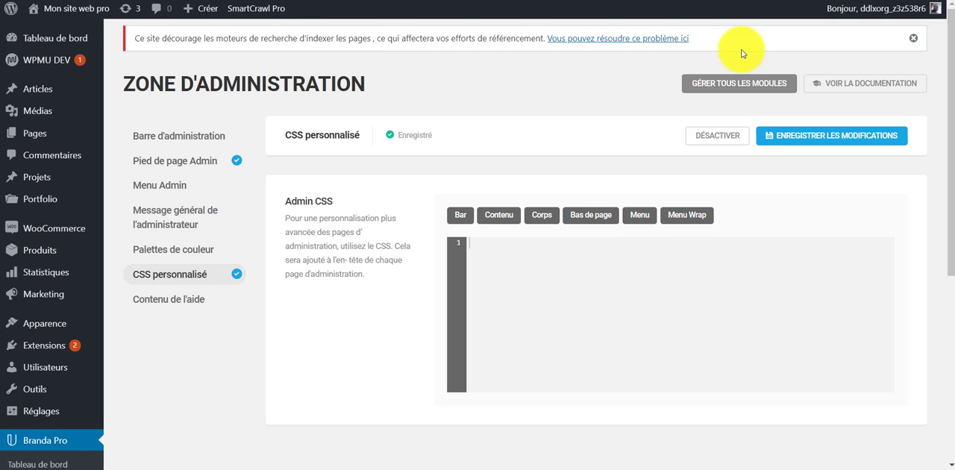
{"action": "key", "text": "ctrl+v"}
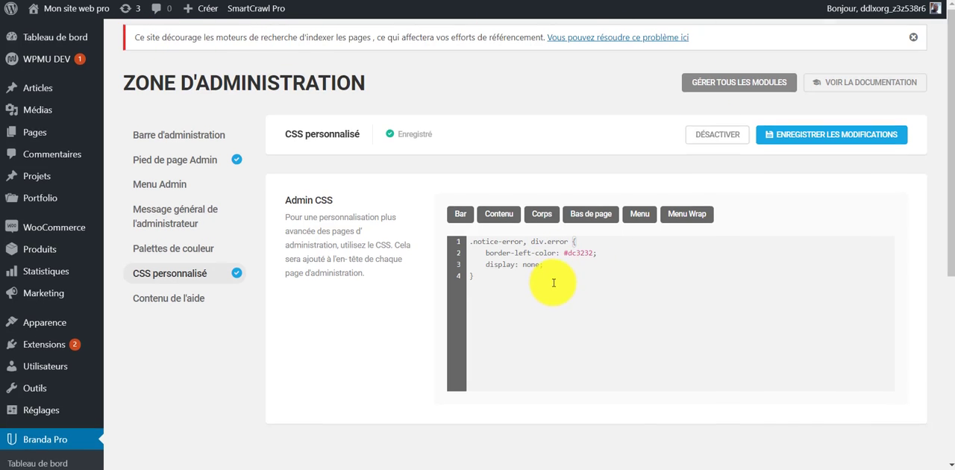
Insert the #adminmenu selector below the notice rule and give it background-color:#457526.
{"action": "scroll", "coordinate": [560, 276], "scroll_direction": "down", "scroll_amount": 3}
{"action": "scroll", "coordinate": [585, 234], "scroll_direction": "up", "scroll_amount": 3}
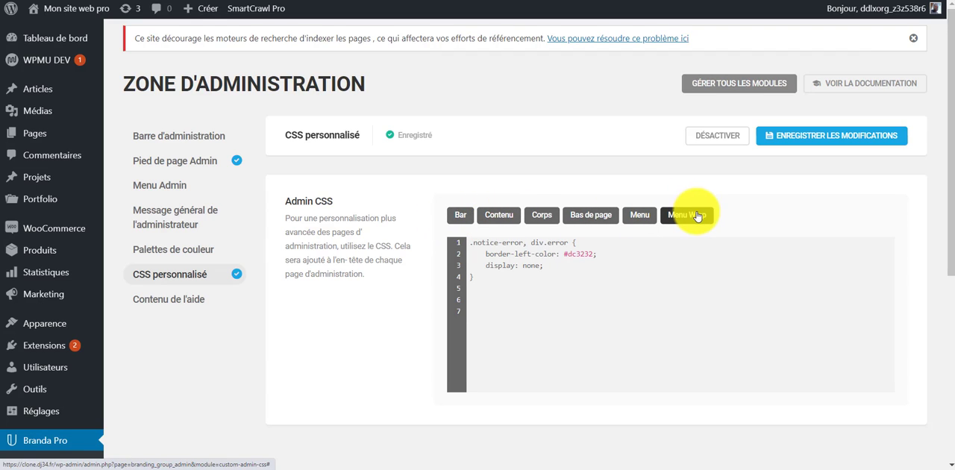
{"action": "left_click", "coordinate": [643, 216]}
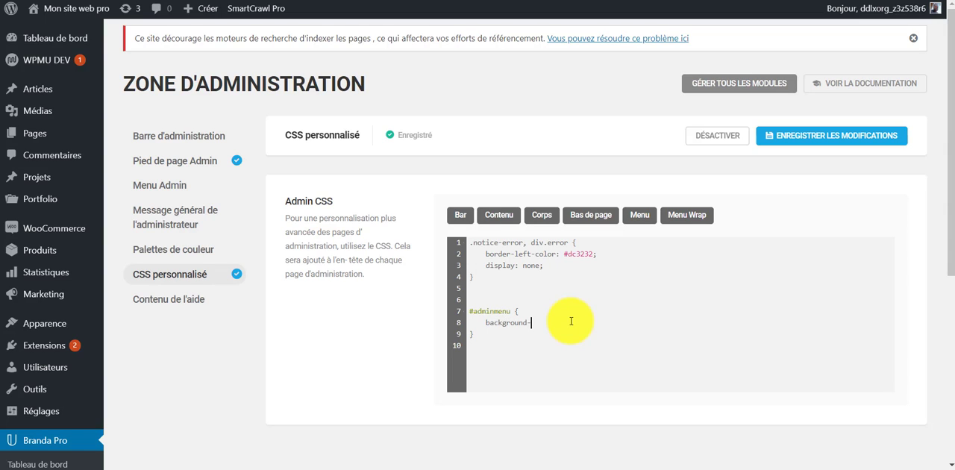
{"action": "type", "text": "olor:#457526"}
{"action": "key", "text": "Return"}
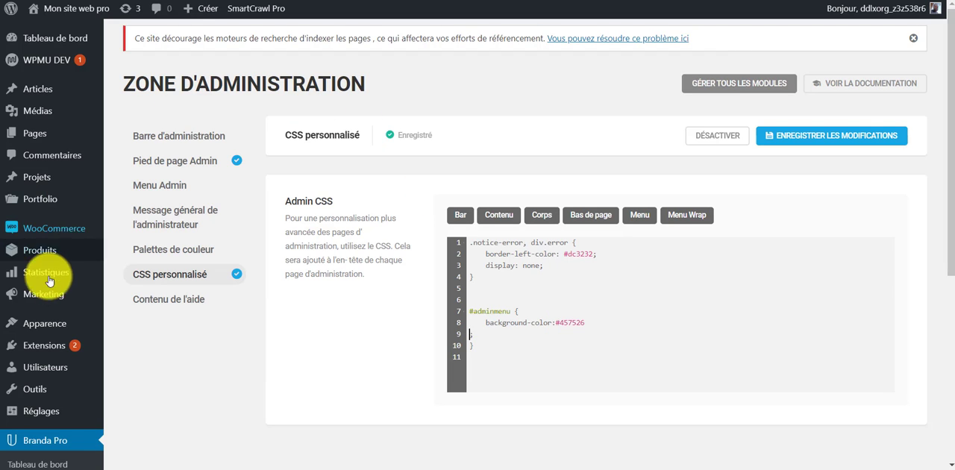
Add !important after the #457526 background colour in the #adminmenu rule.
{"action": "scroll", "coordinate": [441, 358], "scroll_direction": "down", "scroll_amount": 1}
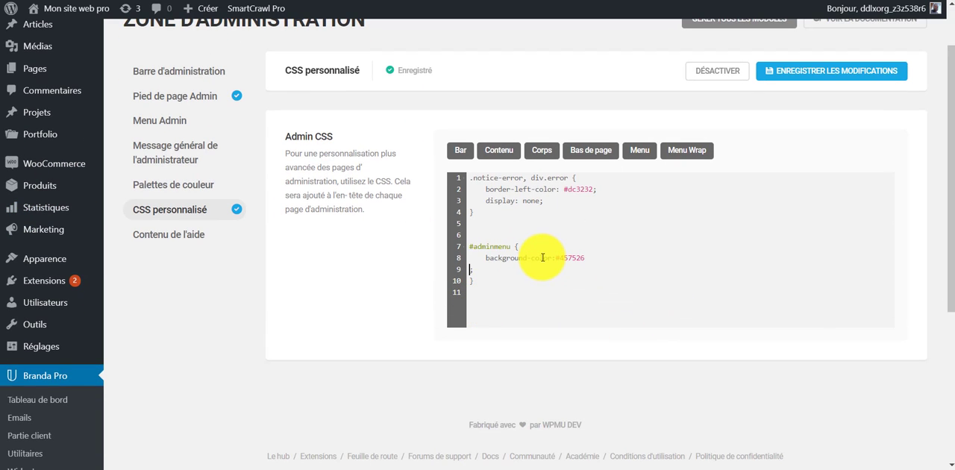
{"action": "key", "text": "BackSpace"}
{"action": "type", "text": "!importantim"}
{"action": "key", "text": "BackSpace"}
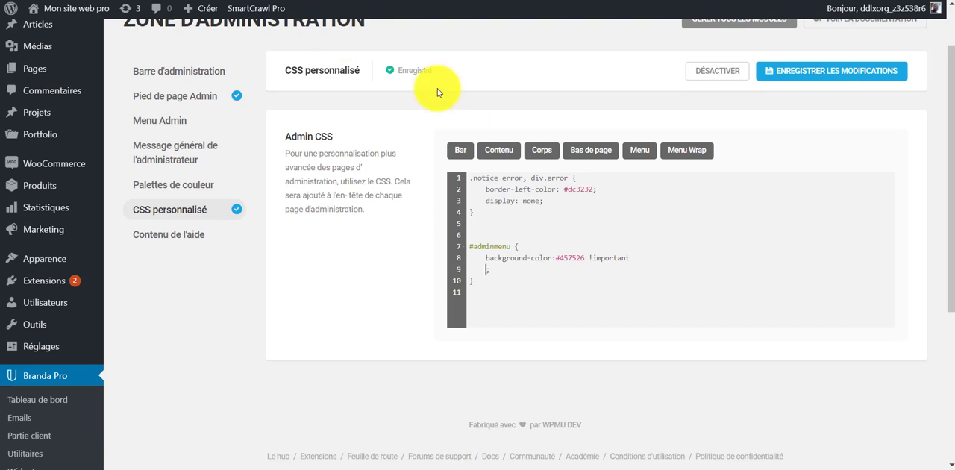
{"action": "scroll", "coordinate": [229, 97], "scroll_direction": "up", "scroll_amount": 1}
{"action": "scroll", "coordinate": [67, 31], "scroll_direction": "down", "scroll_amount": 1}
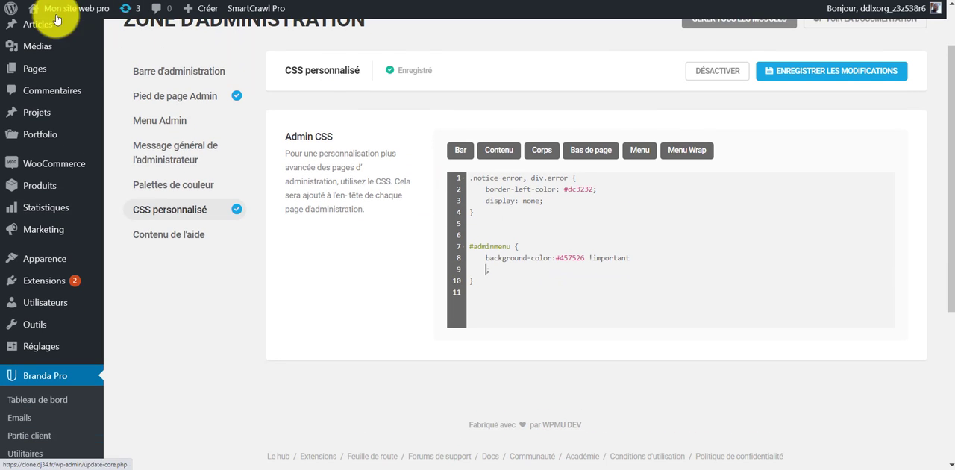
{"action": "scroll", "coordinate": [107, 224], "scroll_direction": "down", "scroll_amount": 4}
{"action": "scroll", "coordinate": [55, 171], "scroll_direction": "up", "scroll_amount": 3}
{"action": "scroll", "coordinate": [55, 171], "scroll_direction": "up", "scroll_amount": 2}
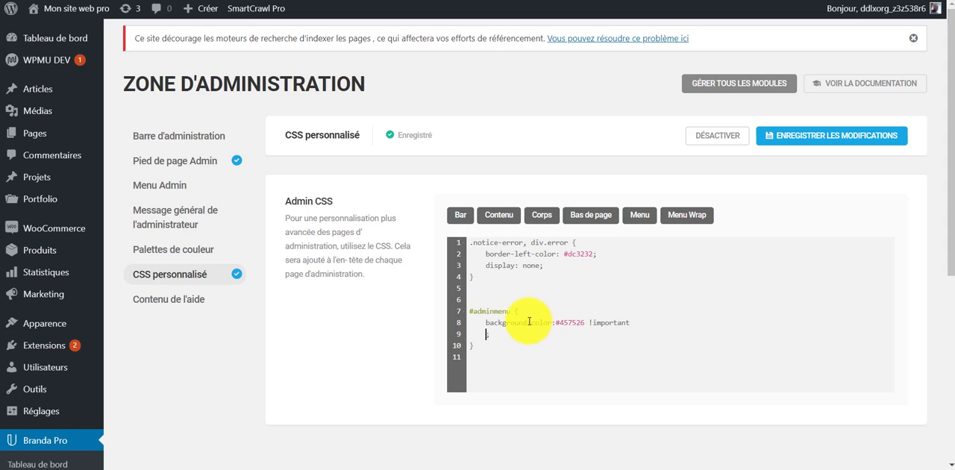
{"action": "left_click_drag", "start_coordinate": [529, 322], "coordinate": [486, 325]}
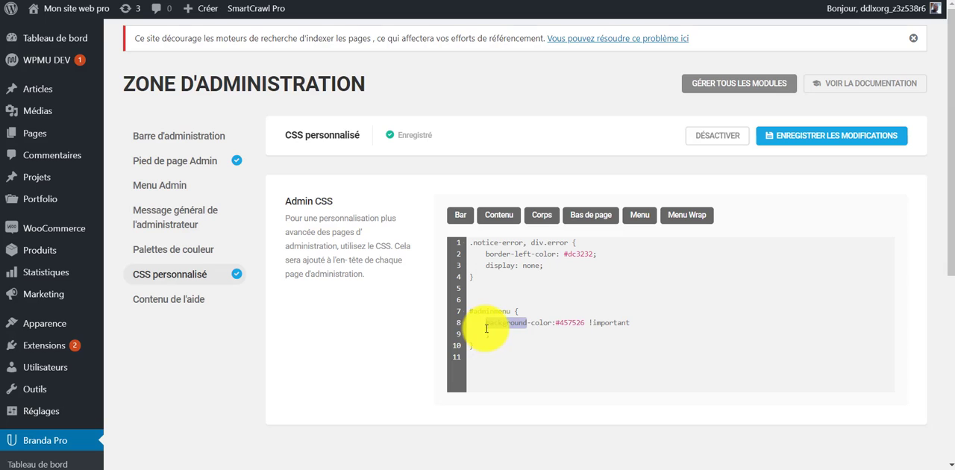
{"action": "key", "text": "BackSpace"}
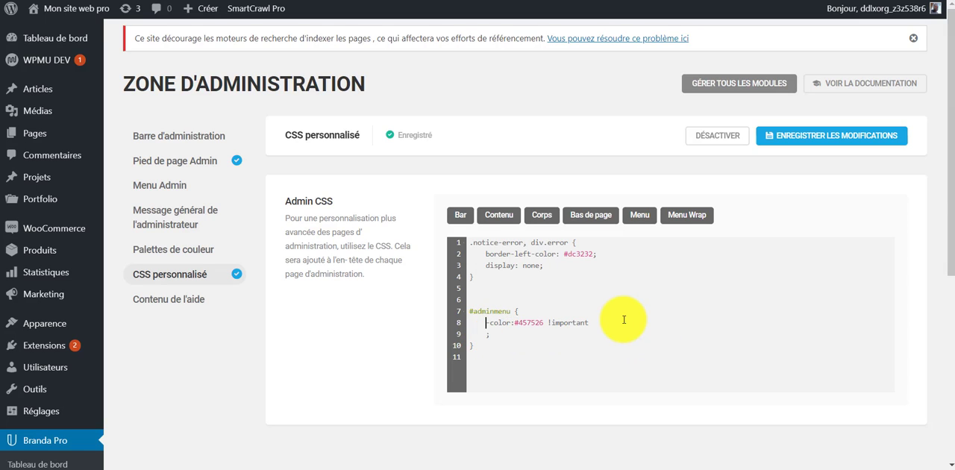
{"action": "key", "text": "ctrl+z"}
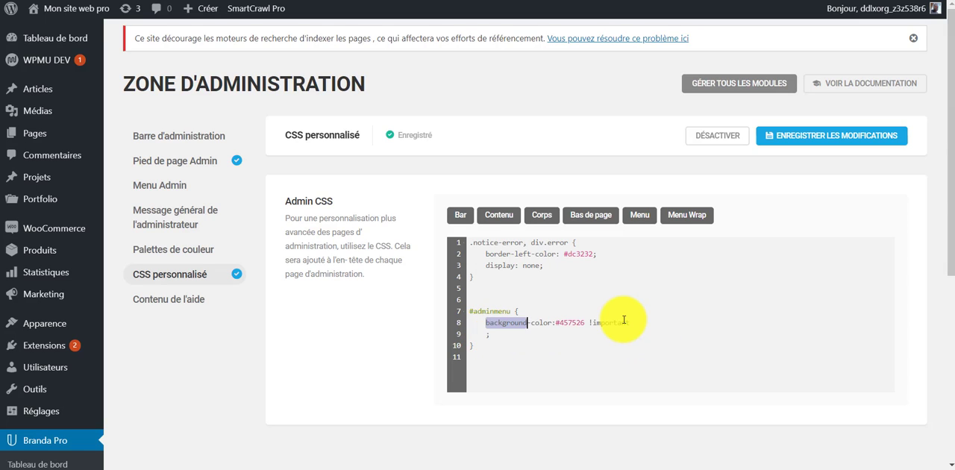
End the #adminmenu background-color line with a semicolon right after !important and save the changes.
{"action": "left_click", "coordinate": [646, 328]}
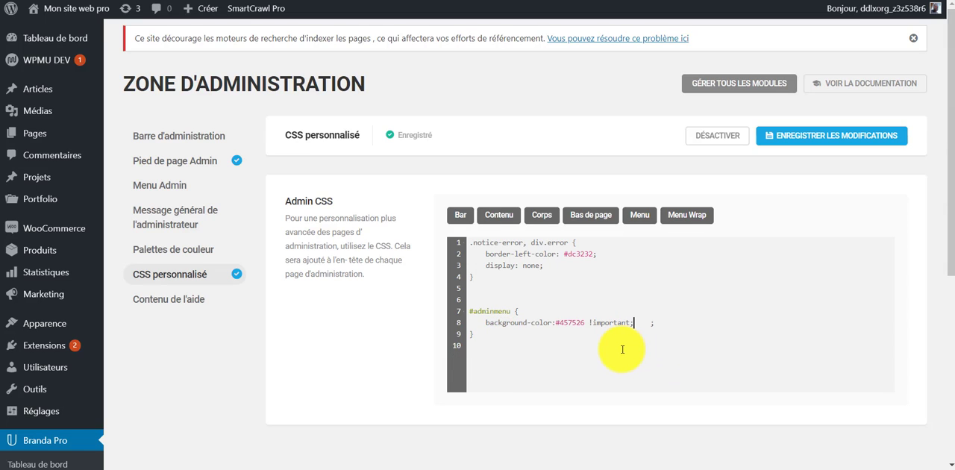
{"action": "left_click", "coordinate": [805, 141]}
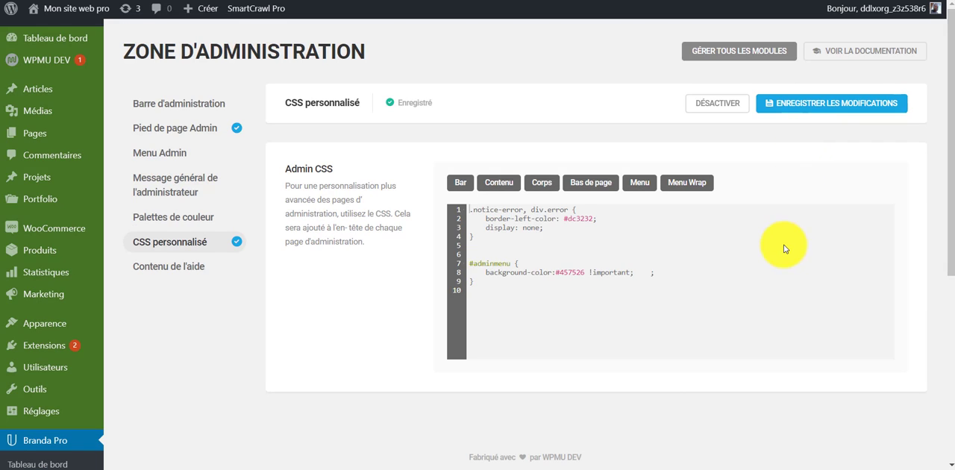
{"action": "scroll", "coordinate": [71, 436], "scroll_direction": "down", "scroll_amount": 1}
{"action": "scroll", "coordinate": [71, 436], "scroll_direction": "down", "scroll_amount": 3}
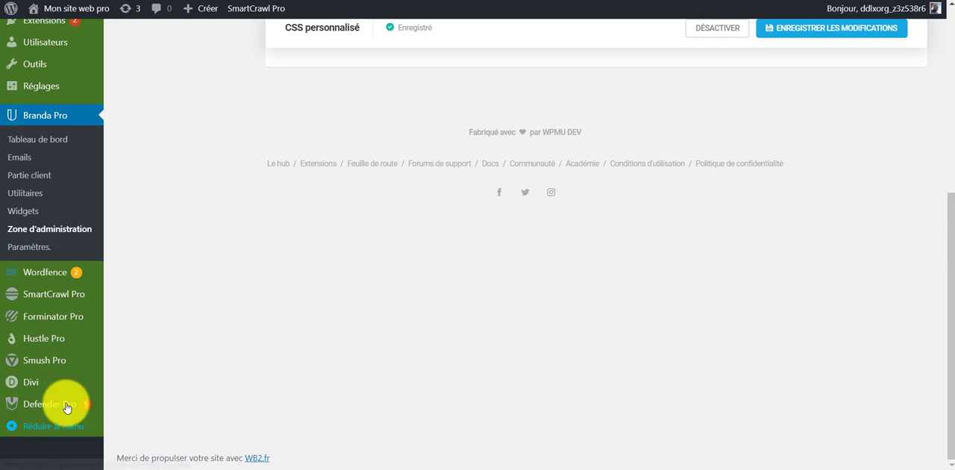
{"action": "scroll", "coordinate": [64, 405], "scroll_direction": "up", "scroll_amount": 4}
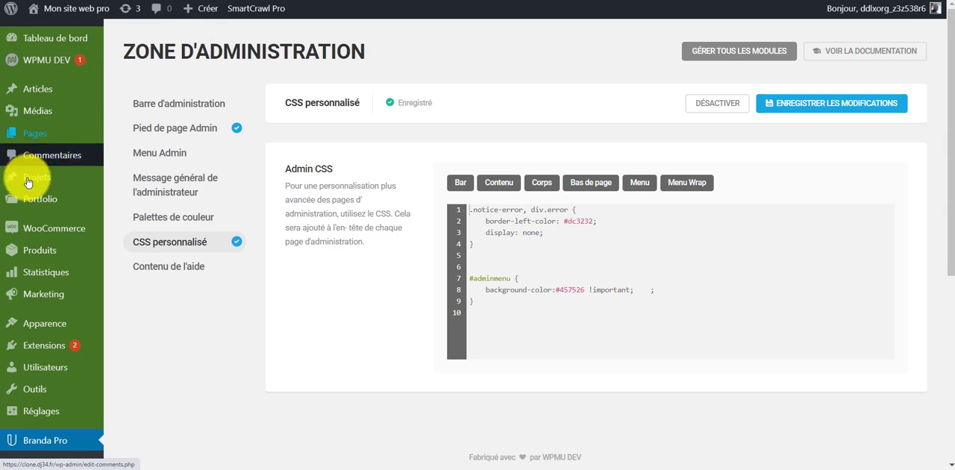
Insert the #wpbody selector below the #adminmenu rule and copy the background-color:#457526 !important line into it.
{"action": "left_click", "coordinate": [497, 306]}
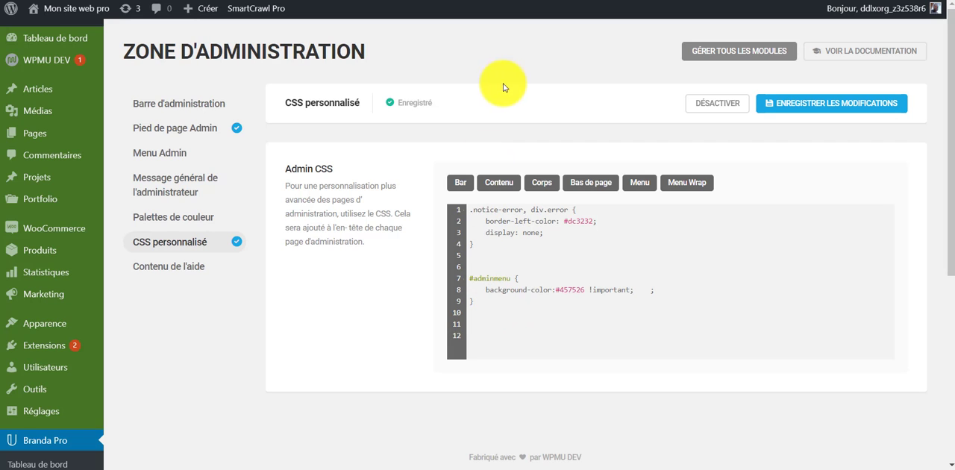
{"action": "left_click", "coordinate": [547, 186]}
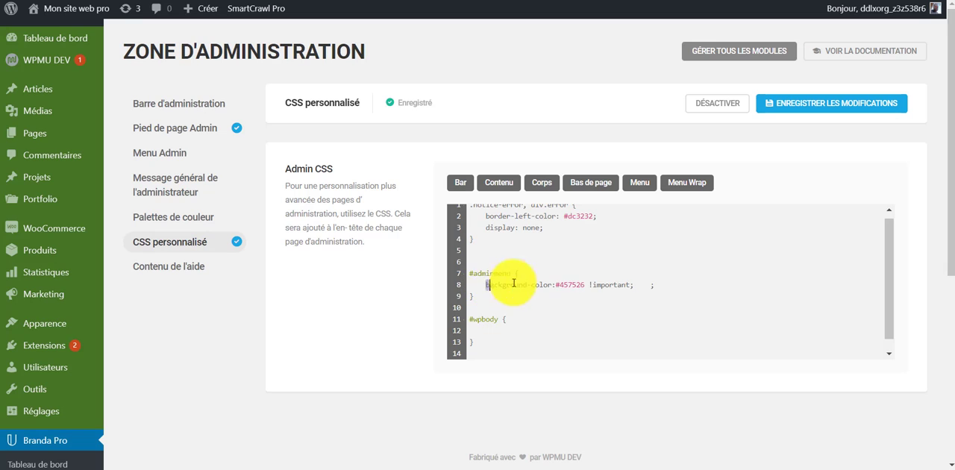
{"action": "left_click_drag", "start_coordinate": [487, 284], "coordinate": [649, 291]}
{"action": "key", "text": "ctrl+c"}
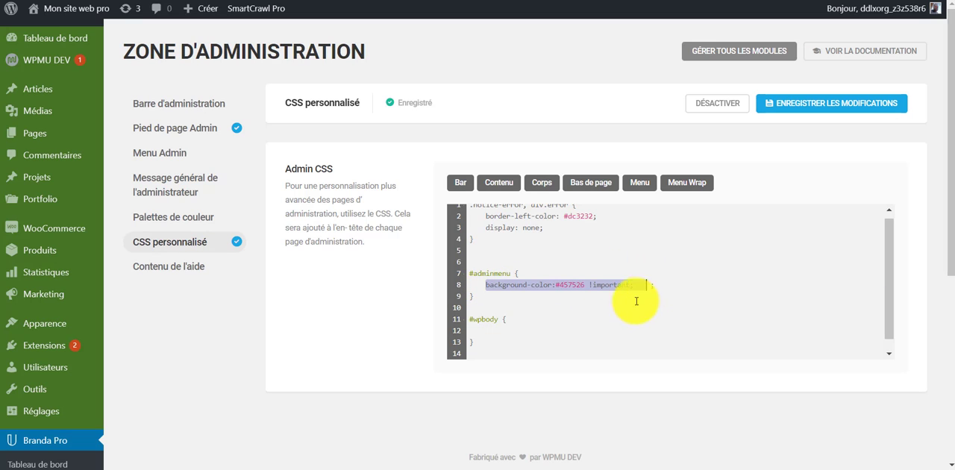
{"action": "left_click", "coordinate": [520, 329]}
{"action": "key", "text": "ctrl+v"}
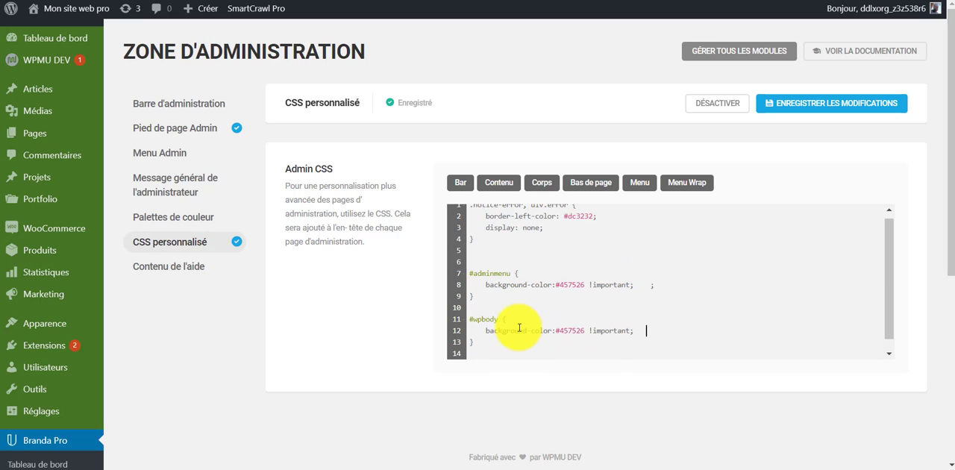
Change the #wpbody background colour to #472286 and save the changes.
{"action": "left_click_drag", "start_coordinate": [587, 335], "coordinate": [564, 336]}
{"action": "type", "text": "7226"}
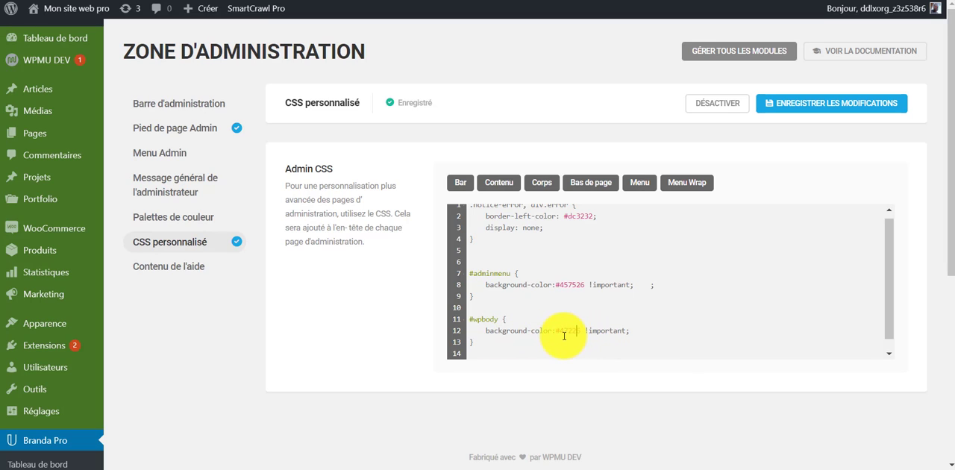
{"action": "key", "text": "Left"}
{"action": "type", "text": "8"}
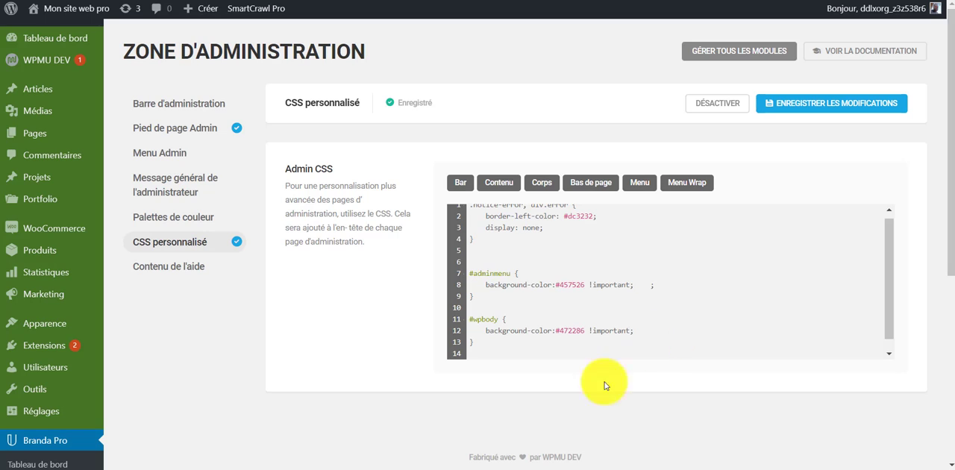
{"action": "left_click", "coordinate": [815, 104]}
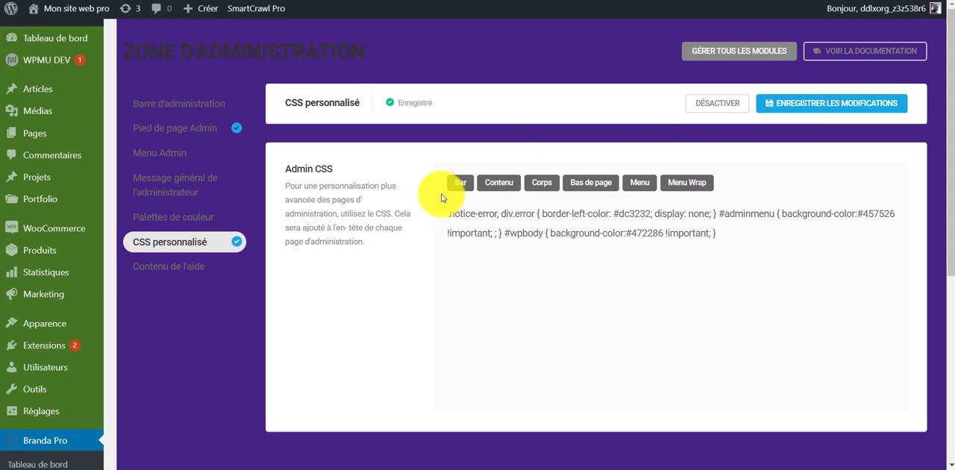
Examine the custom background colours along the full admin menu and page body.
{"action": "scroll", "coordinate": [277, 405], "scroll_direction": "down", "scroll_amount": 5}
{"action": "scroll", "coordinate": [221, 420], "scroll_direction": "up", "scroll_amount": 5}
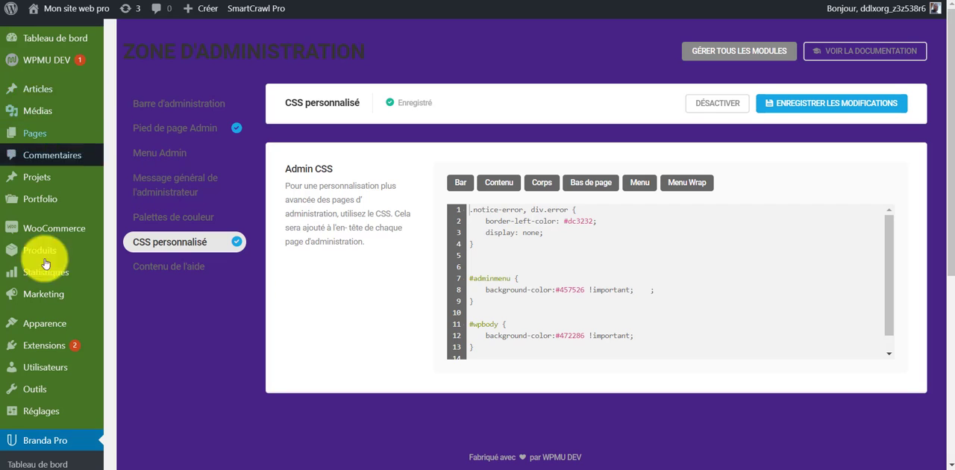
{"action": "scroll", "coordinate": [39, 341], "scroll_direction": "down", "scroll_amount": 4}
{"action": "scroll", "coordinate": [30, 313], "scroll_direction": "up", "scroll_amount": 5}
{"action": "scroll", "coordinate": [571, 262], "scroll_direction": "down", "scroll_amount": 1}
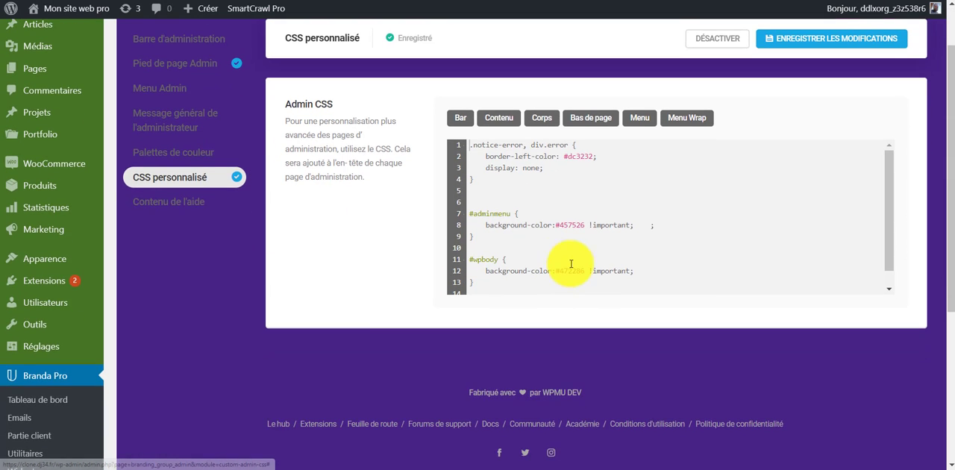
{"action": "scroll", "coordinate": [237, 200], "scroll_direction": "up", "scroll_amount": 1}
{"action": "scroll", "coordinate": [236, 200], "scroll_direction": "up", "scroll_amount": 1}
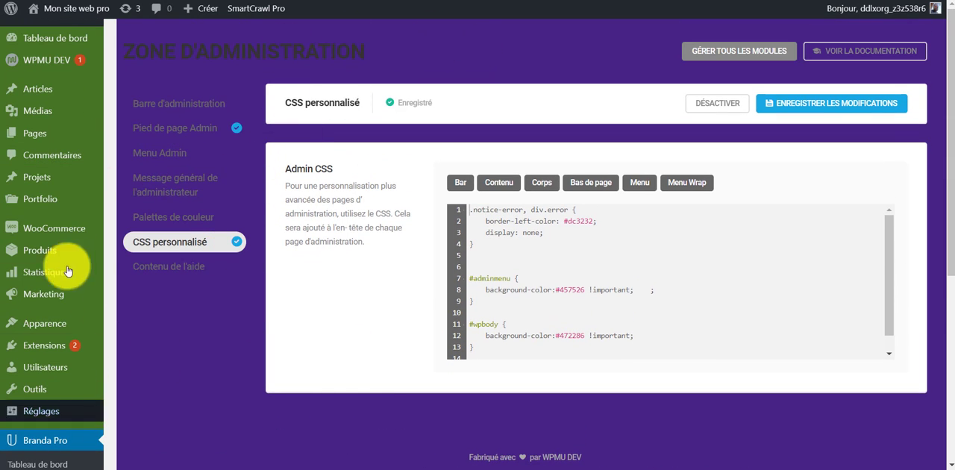
{"action": "scroll", "coordinate": [347, 183], "scroll_direction": "down", "scroll_amount": 1}
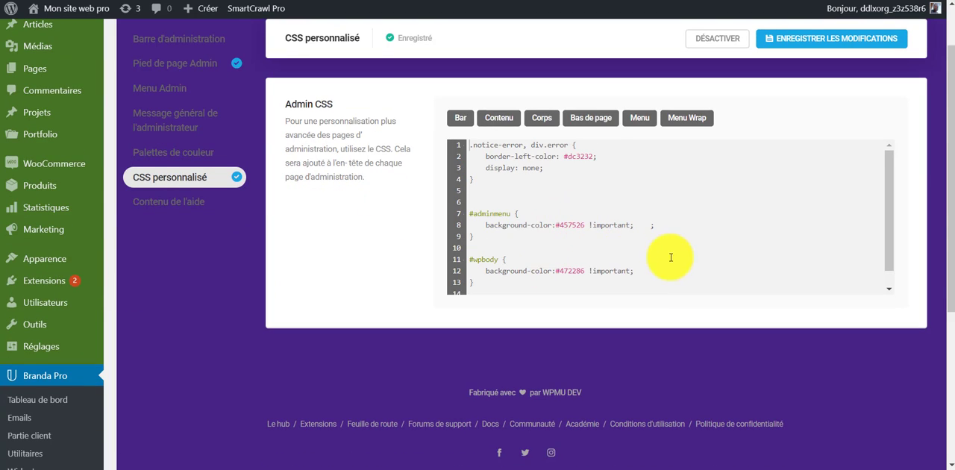
{"action": "scroll", "coordinate": [574, 276], "scroll_direction": "up", "scroll_amount": 1}
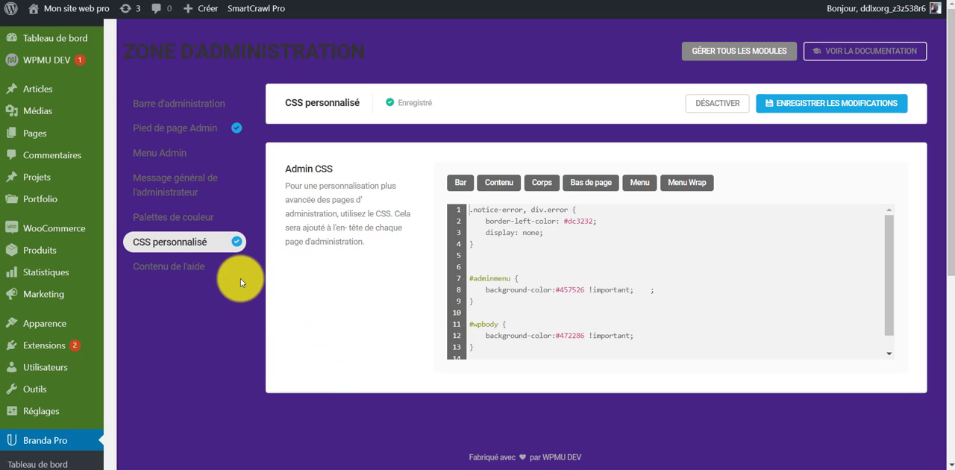
{"action": "scroll", "coordinate": [207, 309], "scroll_direction": "down", "scroll_amount": 5}
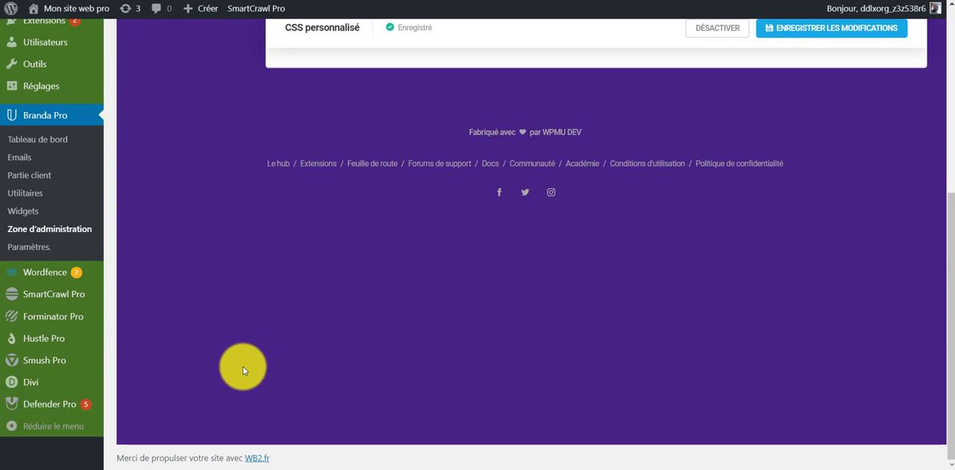
{"action": "scroll", "coordinate": [242, 366], "scroll_direction": "up", "scroll_amount": 4}
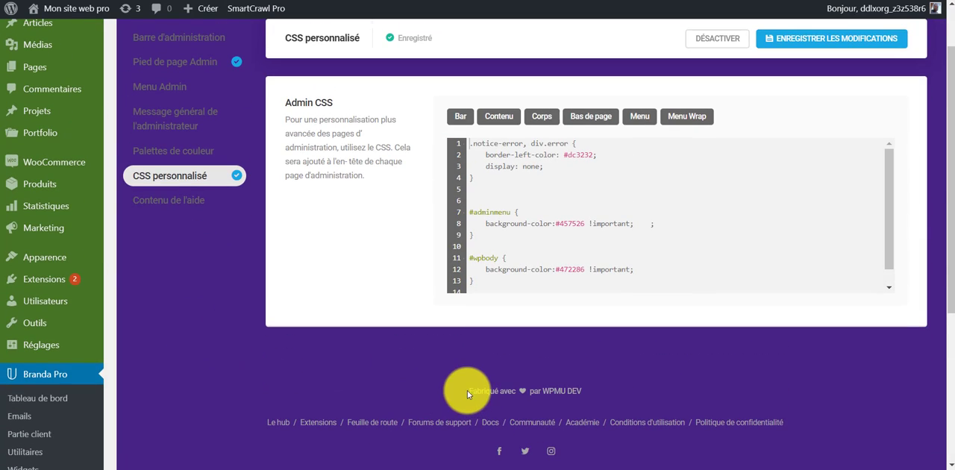
{"action": "left_click_drag", "start_coordinate": [470, 390], "coordinate": [543, 393]}
{"action": "left_click", "coordinate": [605, 389]}
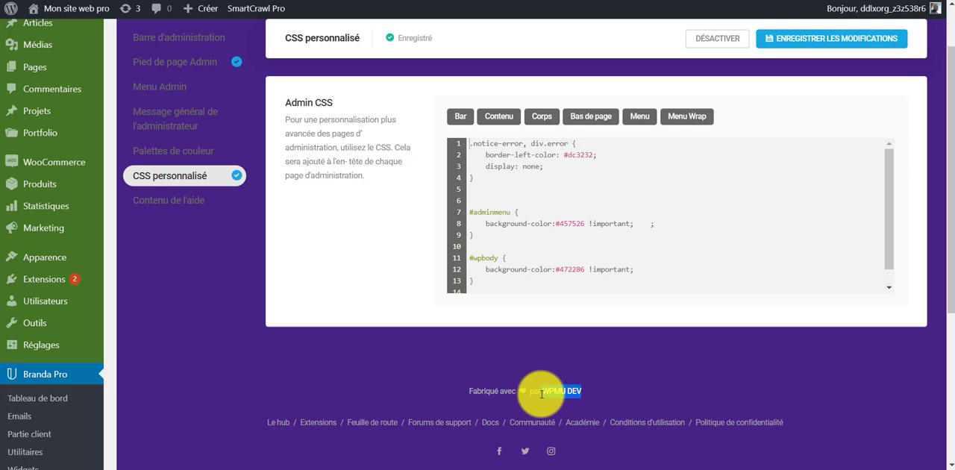
{"action": "left_click", "coordinate": [552, 390]}
{"action": "scroll", "coordinate": [181, 365], "scroll_direction": "up", "scroll_amount": 1}
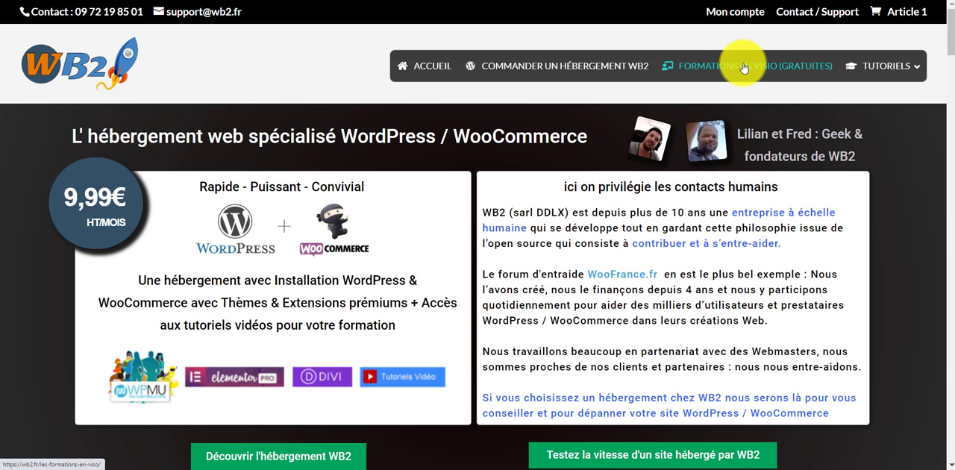
Switch to the WB2 website, open the WB2 hosting order page, and examine its offer description, included features and order options.
{"action": "left_click", "coordinate": [594, 74]}
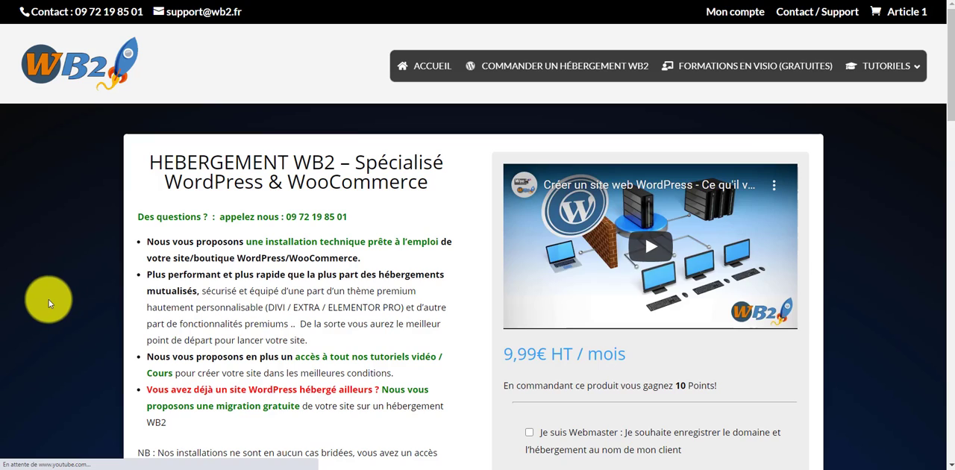
{"action": "scroll", "coordinate": [59, 281], "scroll_direction": "down", "scroll_amount": 12}
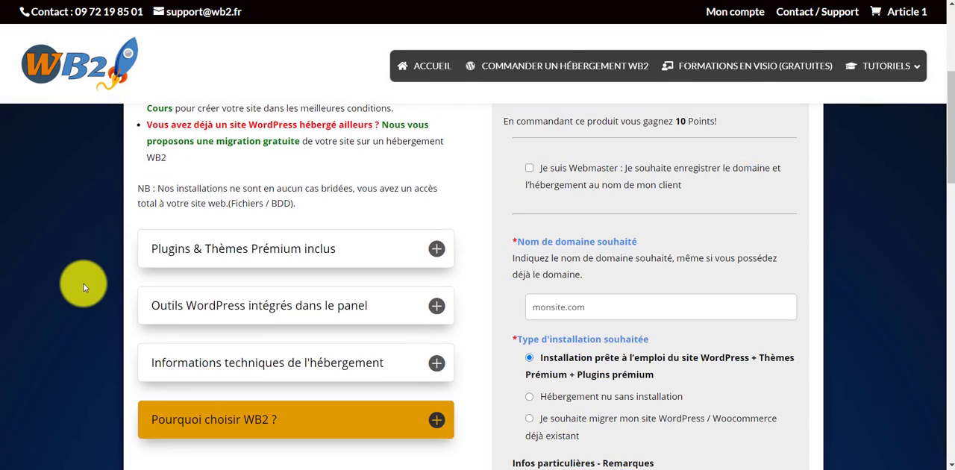
{"action": "scroll", "coordinate": [54, 304], "scroll_direction": "down", "scroll_amount": 5}
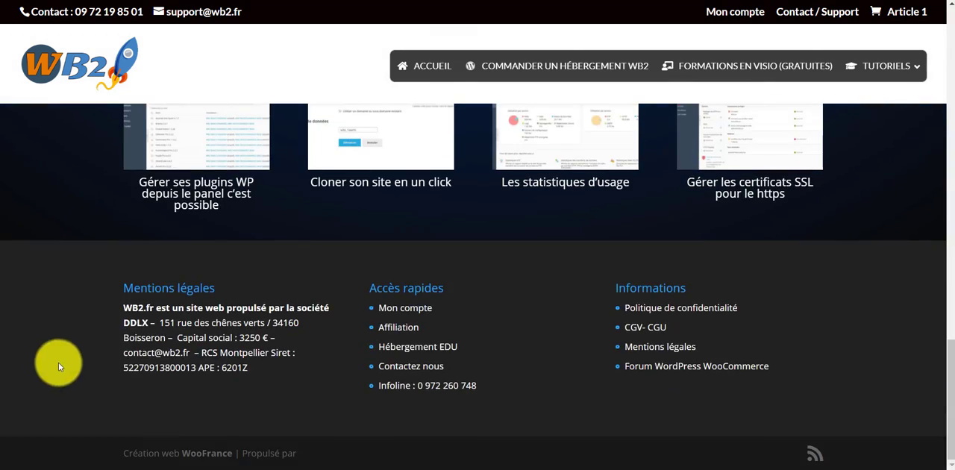
{"action": "scroll", "coordinate": [55, 363], "scroll_direction": "up", "scroll_amount": 10}
{"action": "scroll", "coordinate": [43, 309], "scroll_direction": "up", "scroll_amount": 4}
{"action": "scroll", "coordinate": [47, 330], "scroll_direction": "down", "scroll_amount": 5}
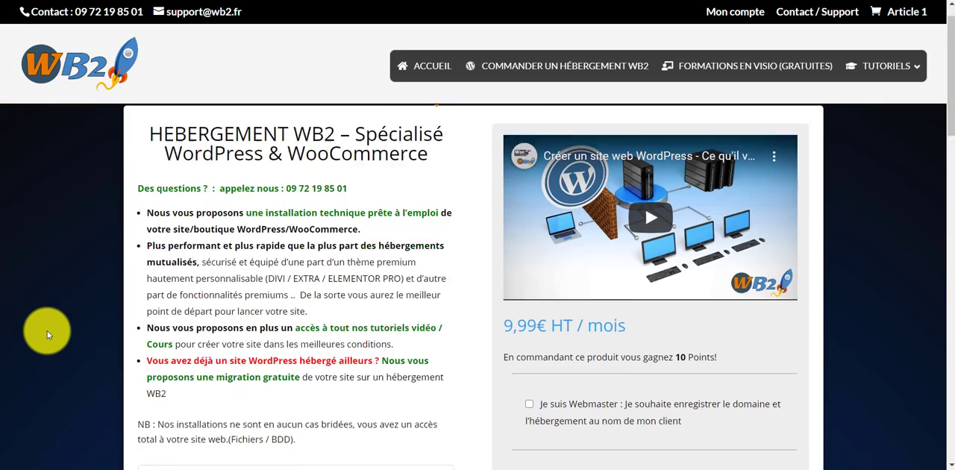
{"action": "scroll", "coordinate": [62, 359], "scroll_direction": "up", "scroll_amount": 2}
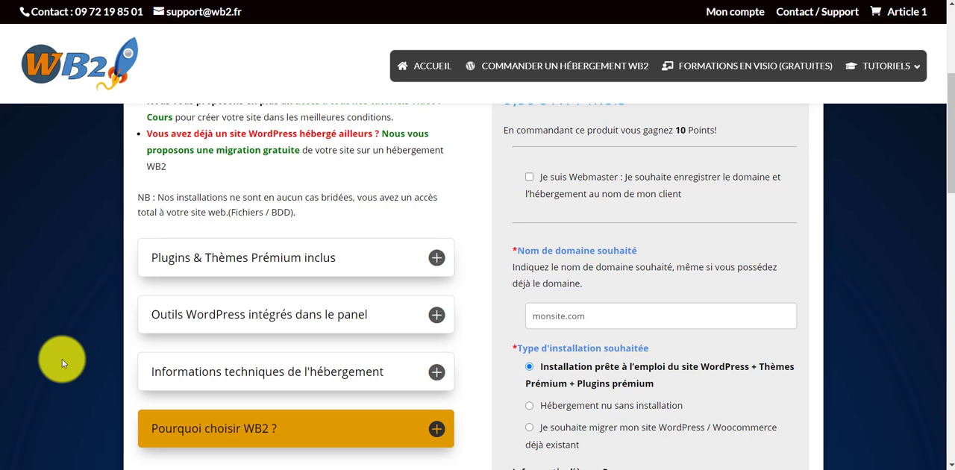
{"action": "scroll", "coordinate": [82, 380], "scroll_direction": "up", "scroll_amount": 4}
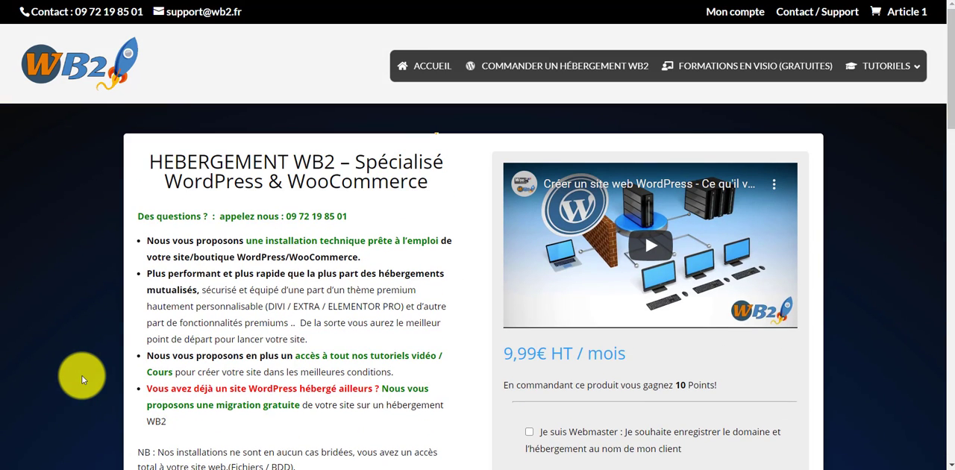